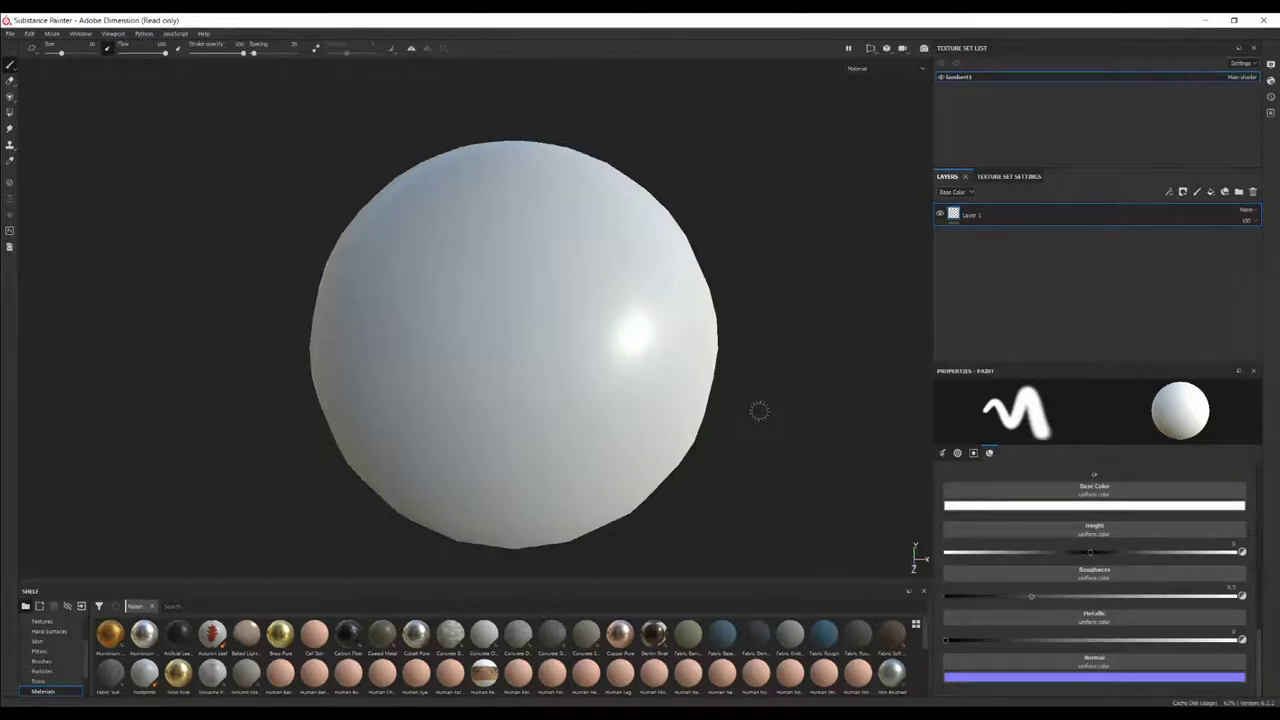
pyautogui.moveTo(577, 430)
pyautogui.keyDown('alt'); pyautogui.mouseDown()
pyautogui.moveTo(498, 432)
pyautogui.moveTo(510, 434)
pyautogui.mouseUp(); pyautogui.keyUp('alt')
pyautogui.keyDown('alt'); pyautogui.moveTo(581, 412); pyautogui.dragTo(474, 388, button='middle'); pyautogui.keyUp('alt')
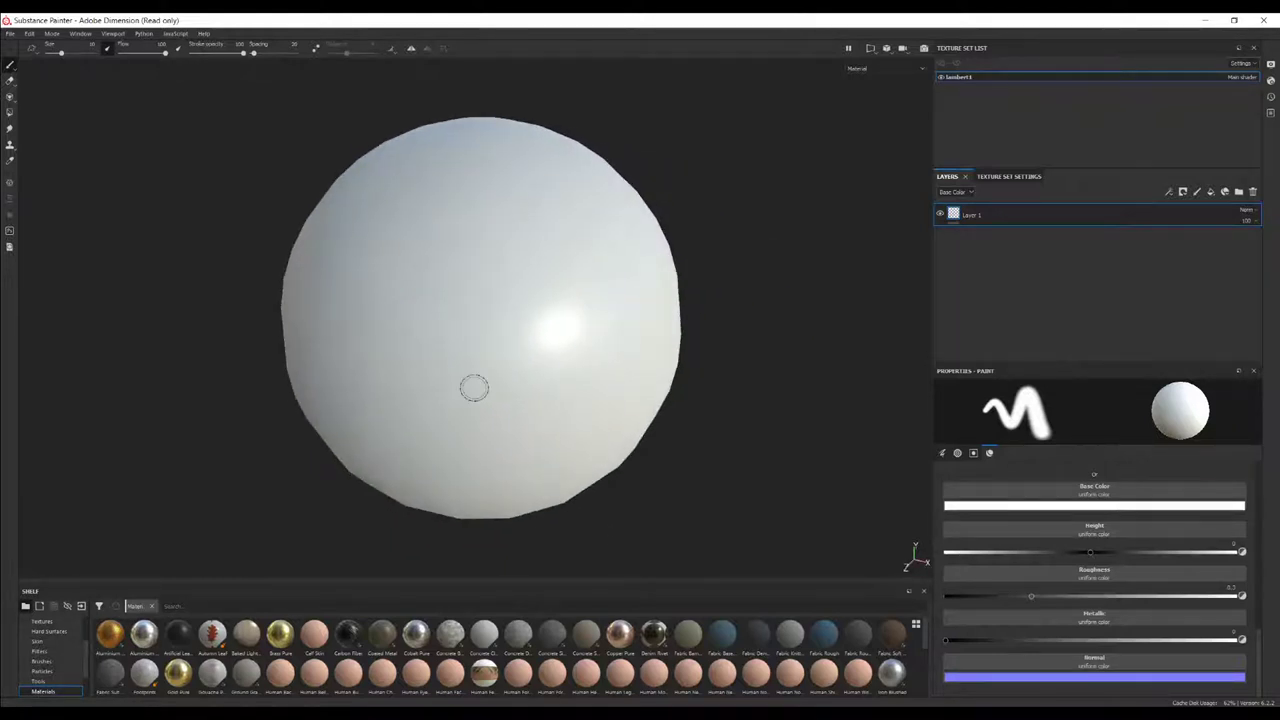
pyautogui.keyDown('alt'); pyautogui.moveTo(514, 326); pyautogui.dragTo(474, 340, button='middle'); pyautogui.keyUp('alt')
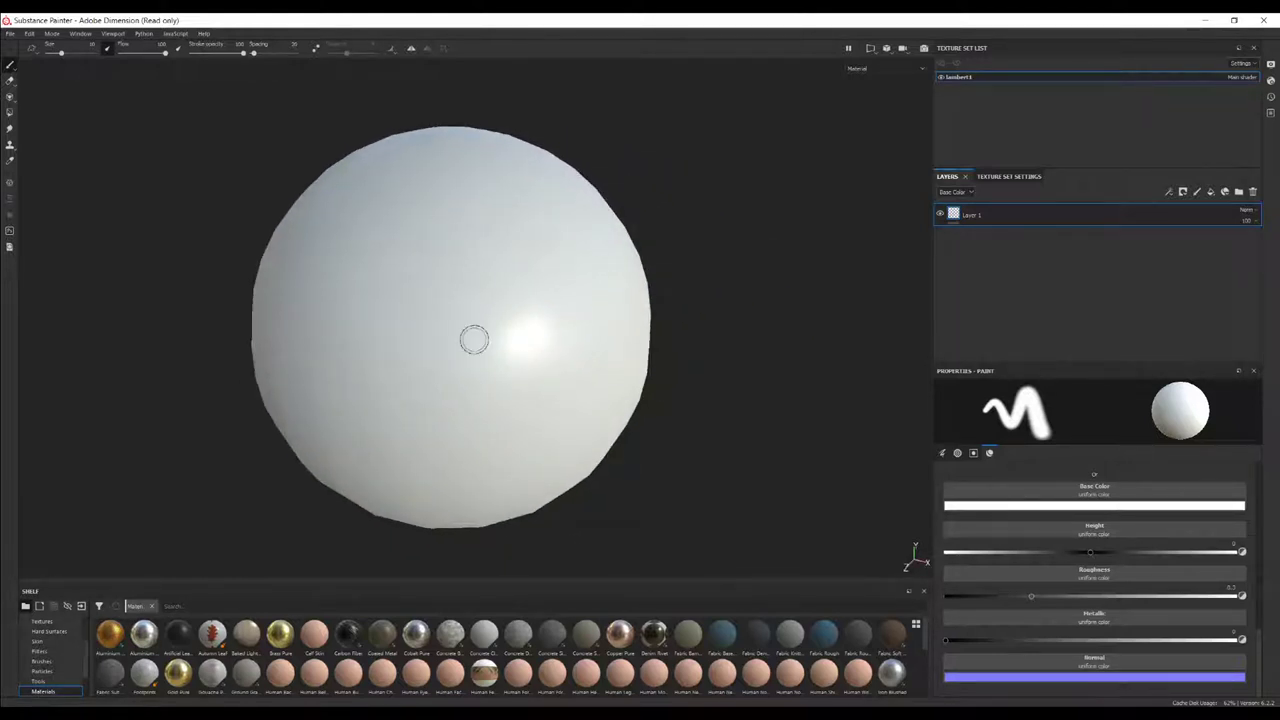
pyautogui.keyDown('alt'); pyautogui.moveTo(393, 355); pyautogui.dragTo(469, 349); pyautogui.keyUp('alt')
pyautogui.keyDown('alt'); pyautogui.moveTo(415, 359); pyautogui.dragTo(499, 363, button='middle'); pyautogui.keyUp('alt')
pyautogui.keyDown('alt'); pyautogui.moveTo(538, 401); pyautogui.dragTo(519, 393); pyautogui.keyUp('alt')
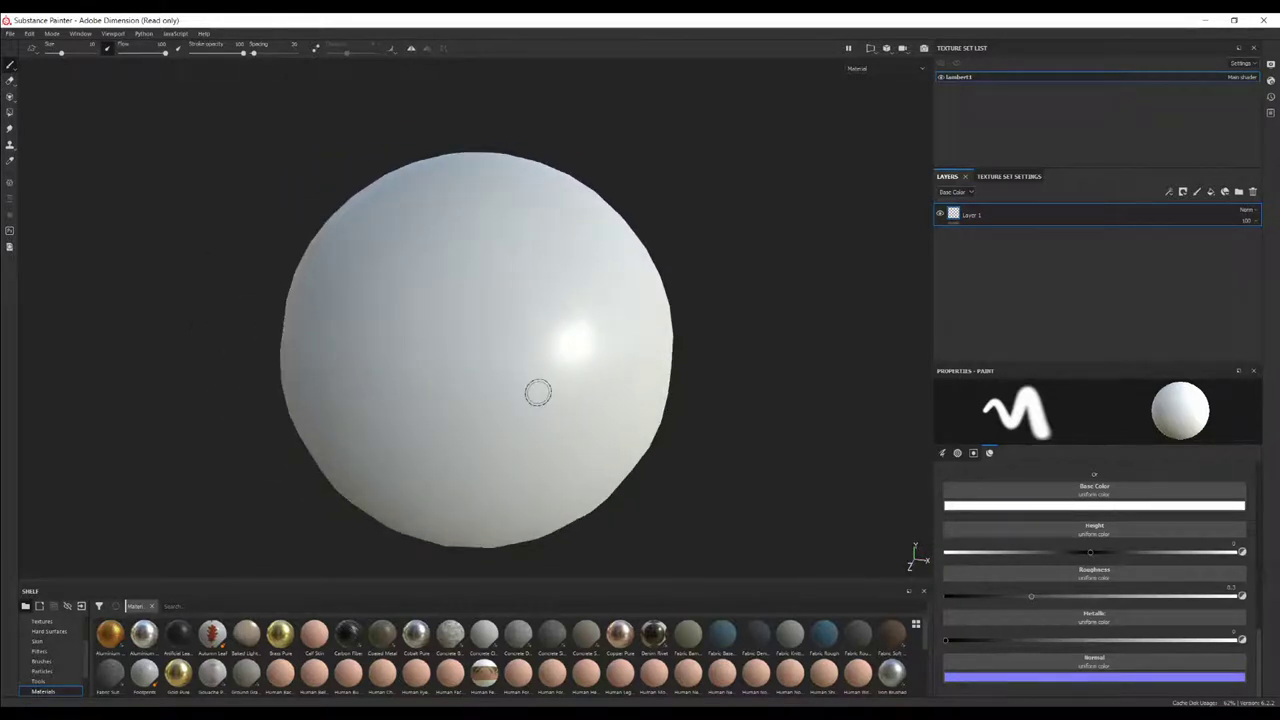
pyautogui.keyDown('alt'); pyautogui.moveTo(592, 412); pyautogui.dragTo(555, 403, button='middle'); pyautogui.keyUp('alt')
pyautogui.keyDown('alt'); pyautogui.moveTo(555, 403); pyautogui.dragTo(577, 400, button='right'); pyautogui.keyUp('alt')
pyautogui.keyDown('alt'); pyautogui.moveTo(504, 376); pyautogui.dragTo(549, 349, button='middle'); pyautogui.keyUp('alt')
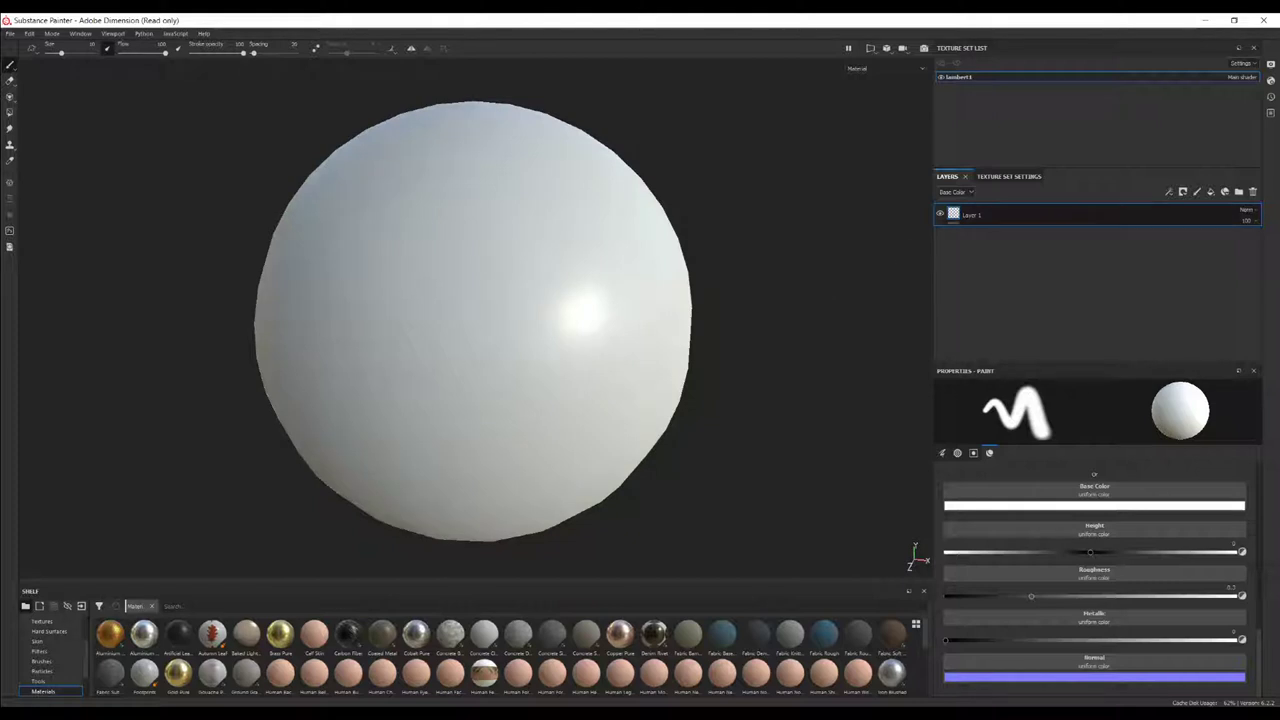
# - Delete the default paint layer and add three fill layers to the layer stack
pyautogui.press('Delete')
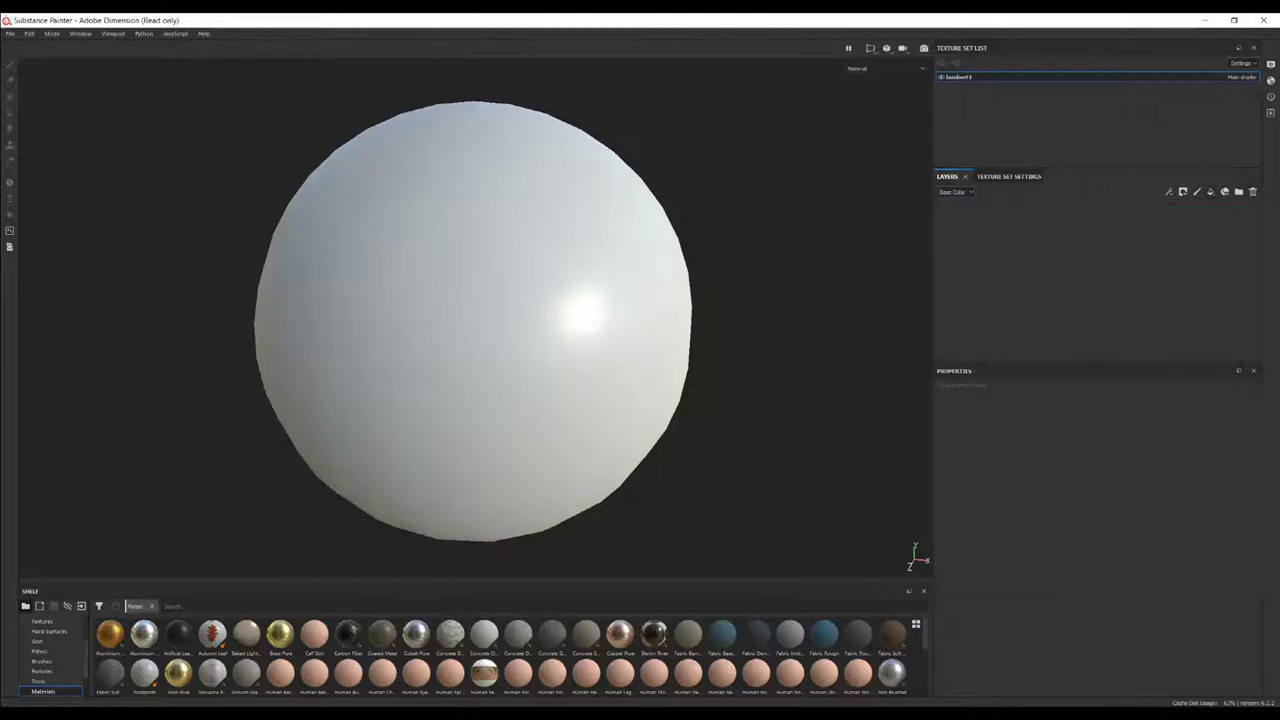
pyautogui.click(1211, 192)
pyautogui.click(1211, 192)
pyautogui.click(1211, 192)
# - Restrict the lowest fill layer to the color channel only
pyautogui.click(975, 262)
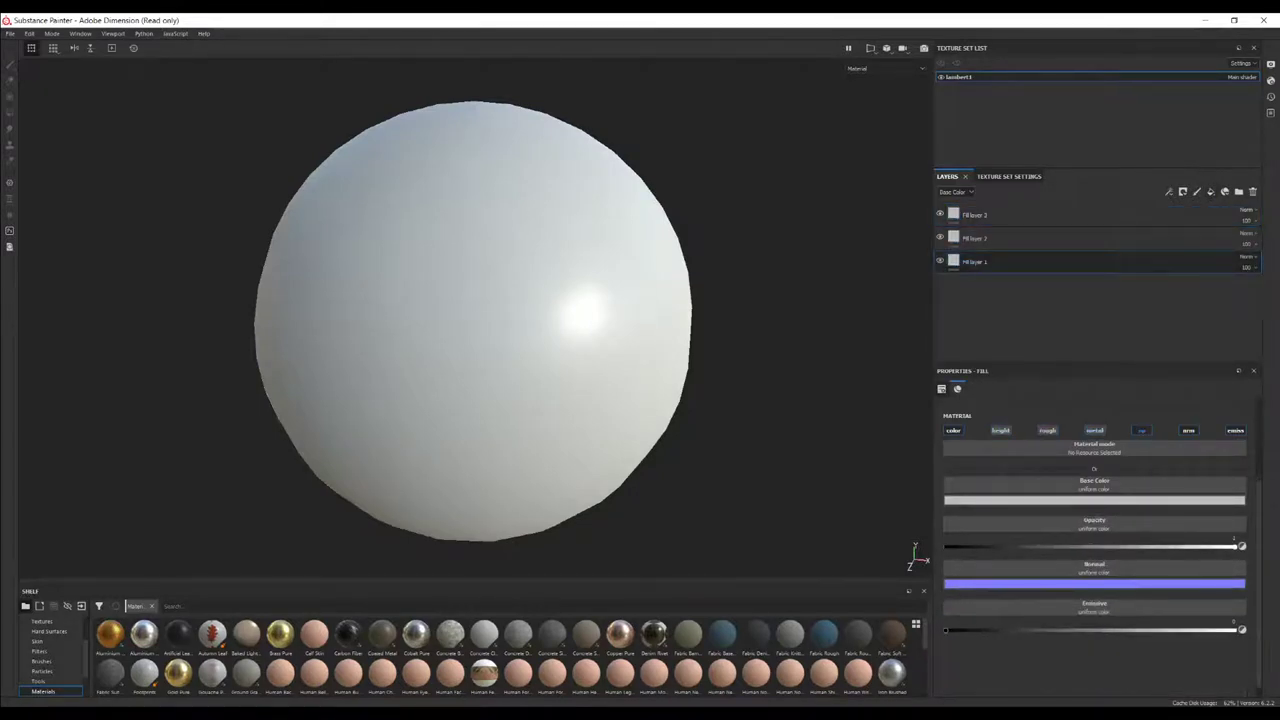
pyautogui.click(1188, 430)
pyautogui.click(1235, 430)
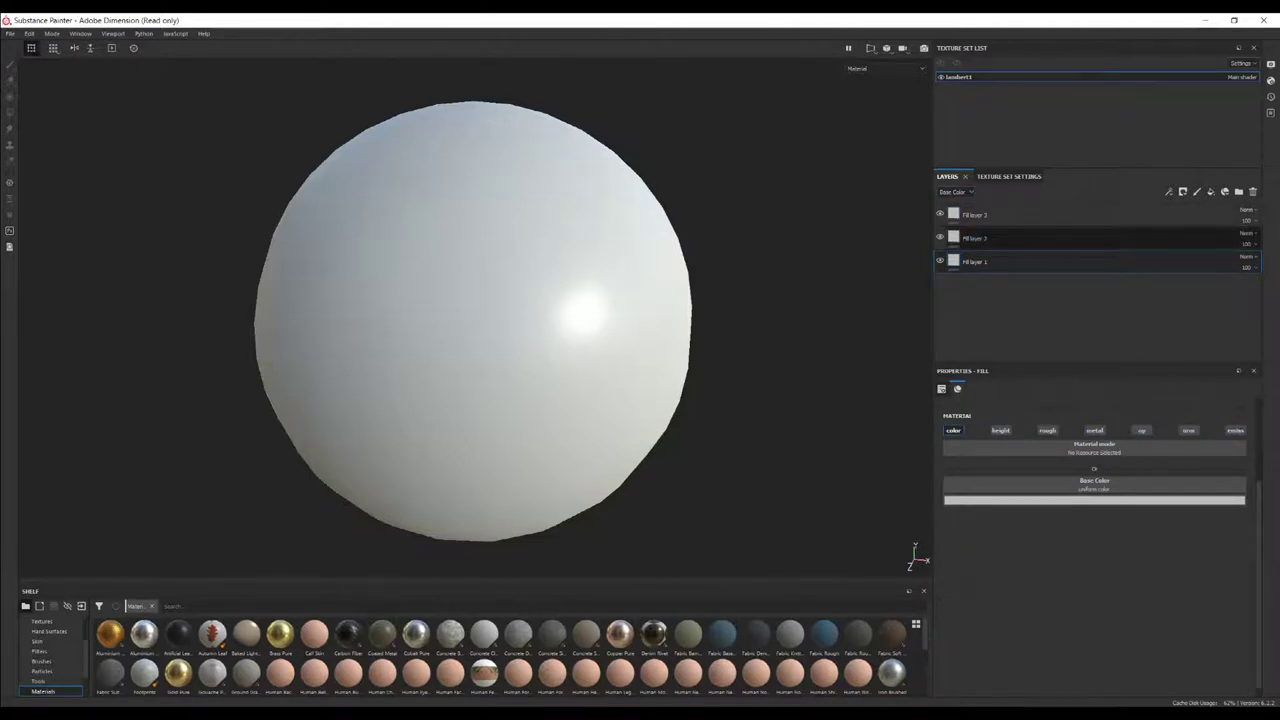
# - Restrict the uppermost fill layer to the height channel only and add a white mask to it
pyautogui.click(975, 238)
pyautogui.click(975, 215)
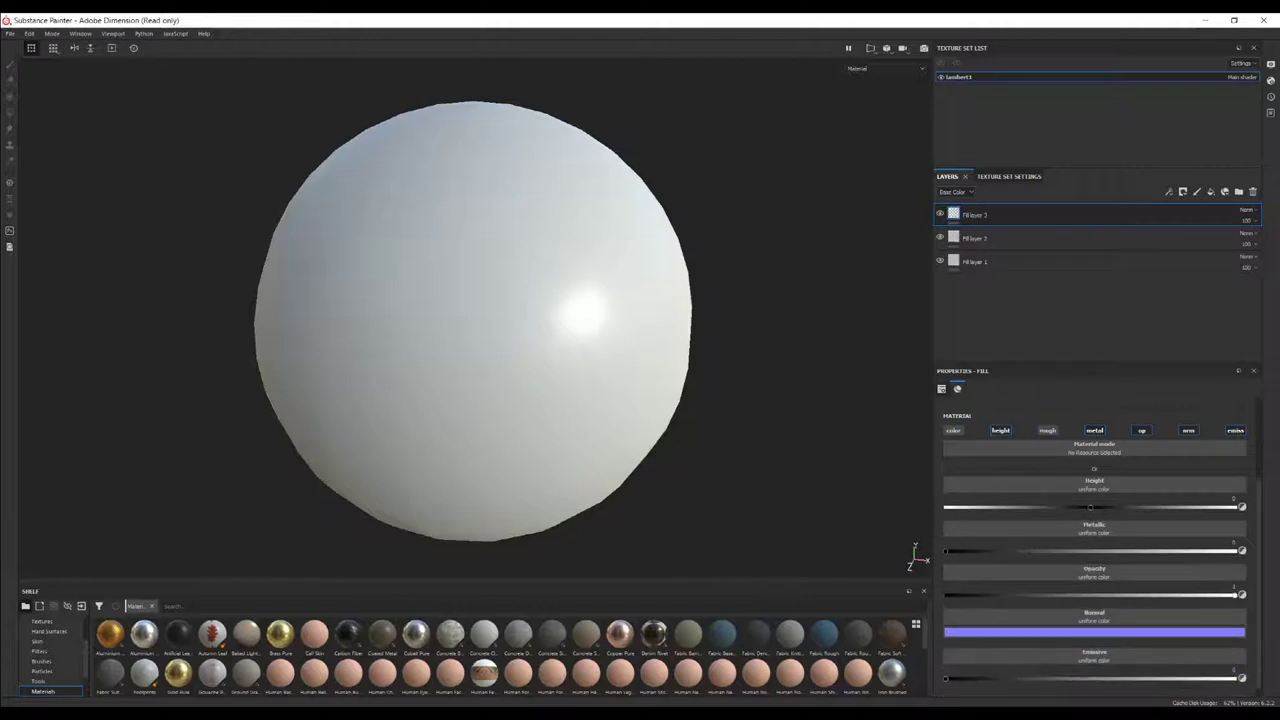
pyautogui.click(1141, 430)
pyautogui.click(1188, 430)
pyautogui.click(1235, 430)
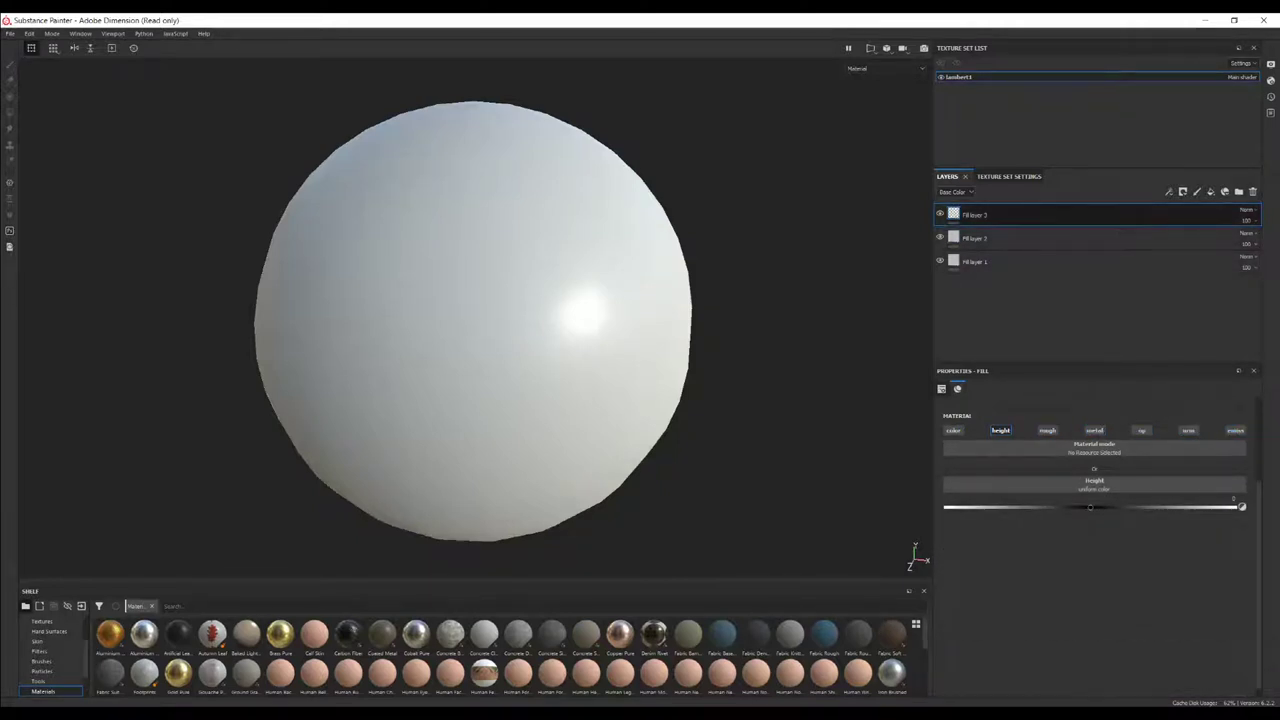
pyautogui.rightClick(1004, 215)
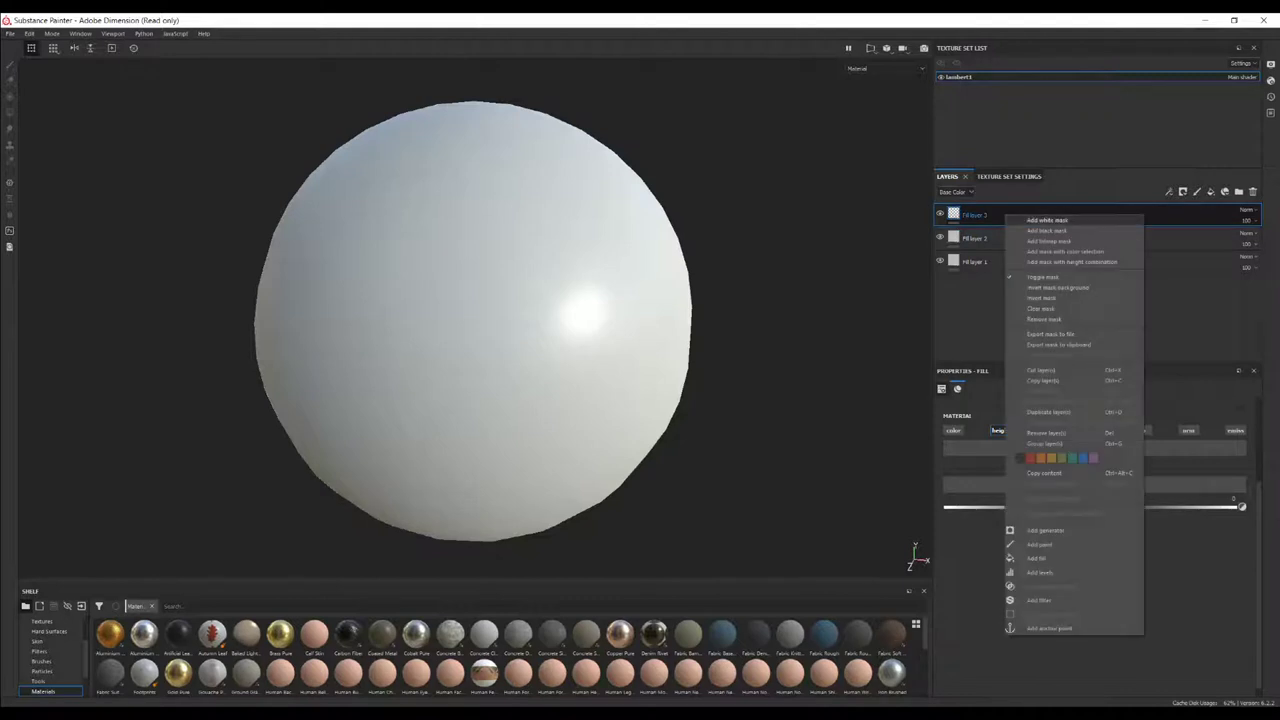
pyautogui.click(1047, 220)
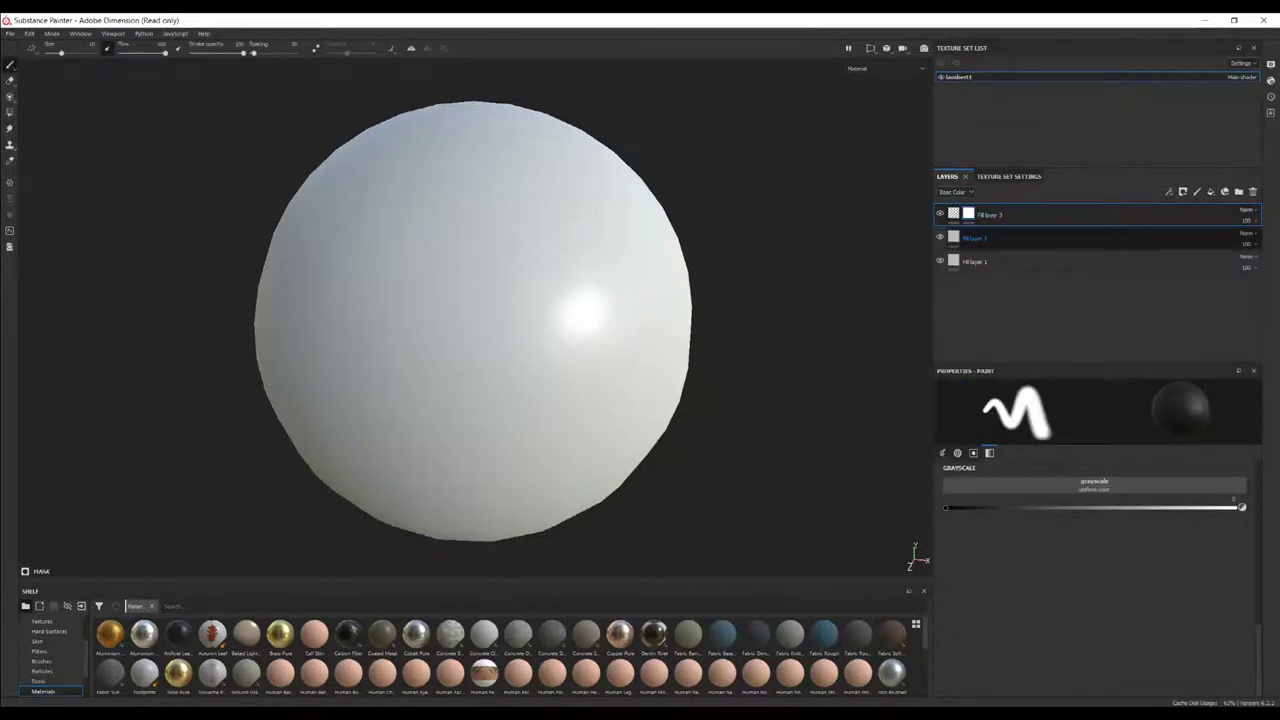
# - Restrict the middle fill layer to the height channel only and add a black mask to it
pyautogui.click(975, 238)
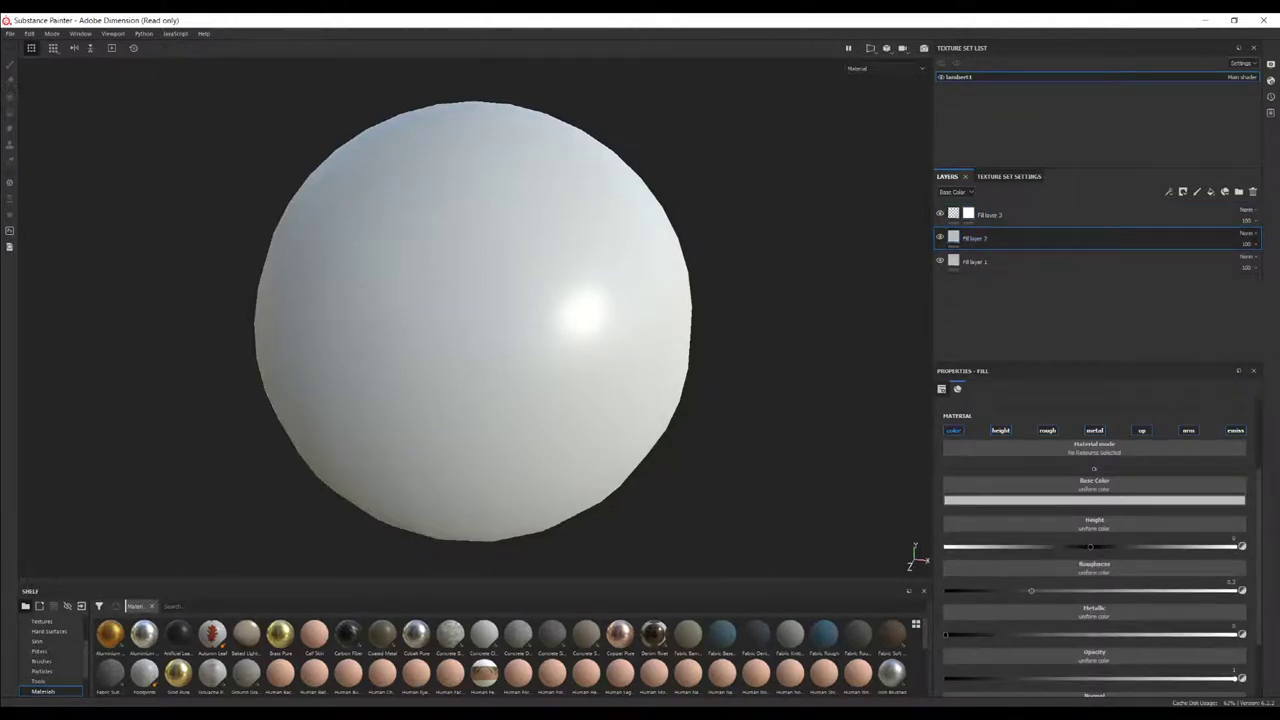
pyautogui.click(953, 430)
pyautogui.click(1047, 430)
pyautogui.click(1094, 430)
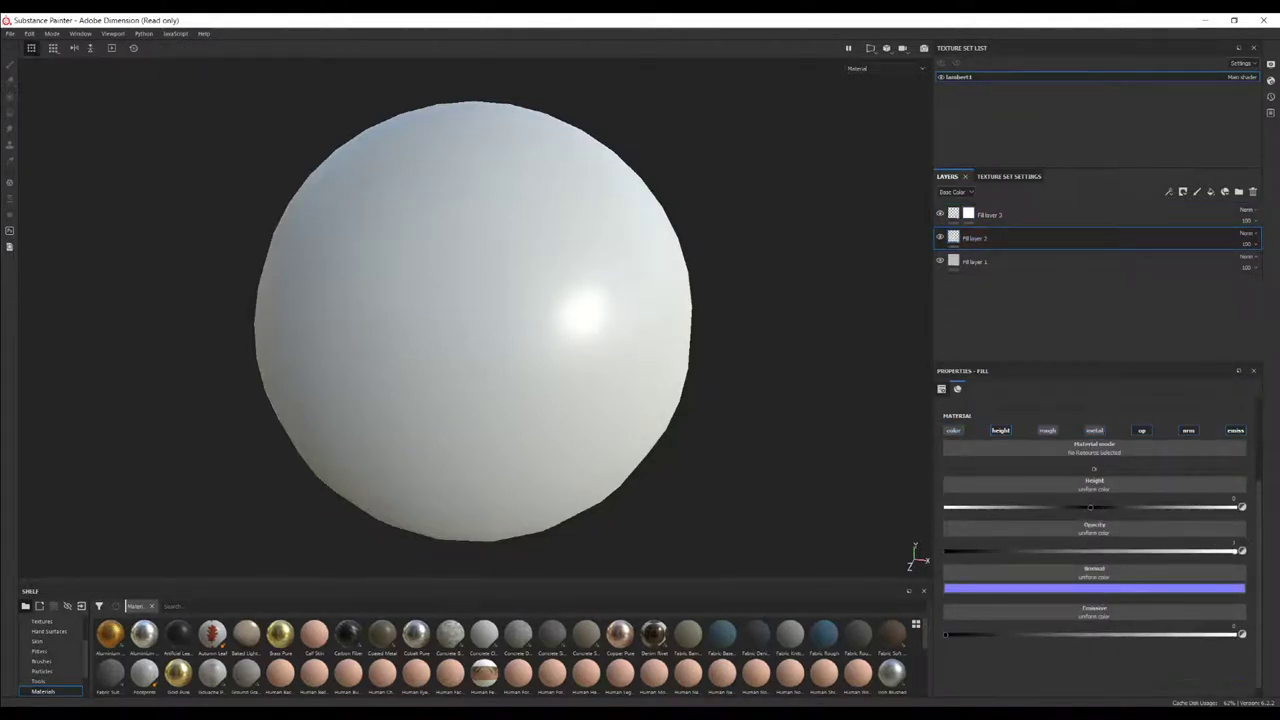
pyautogui.rightClick(980, 240)
pyautogui.click(1022, 259)
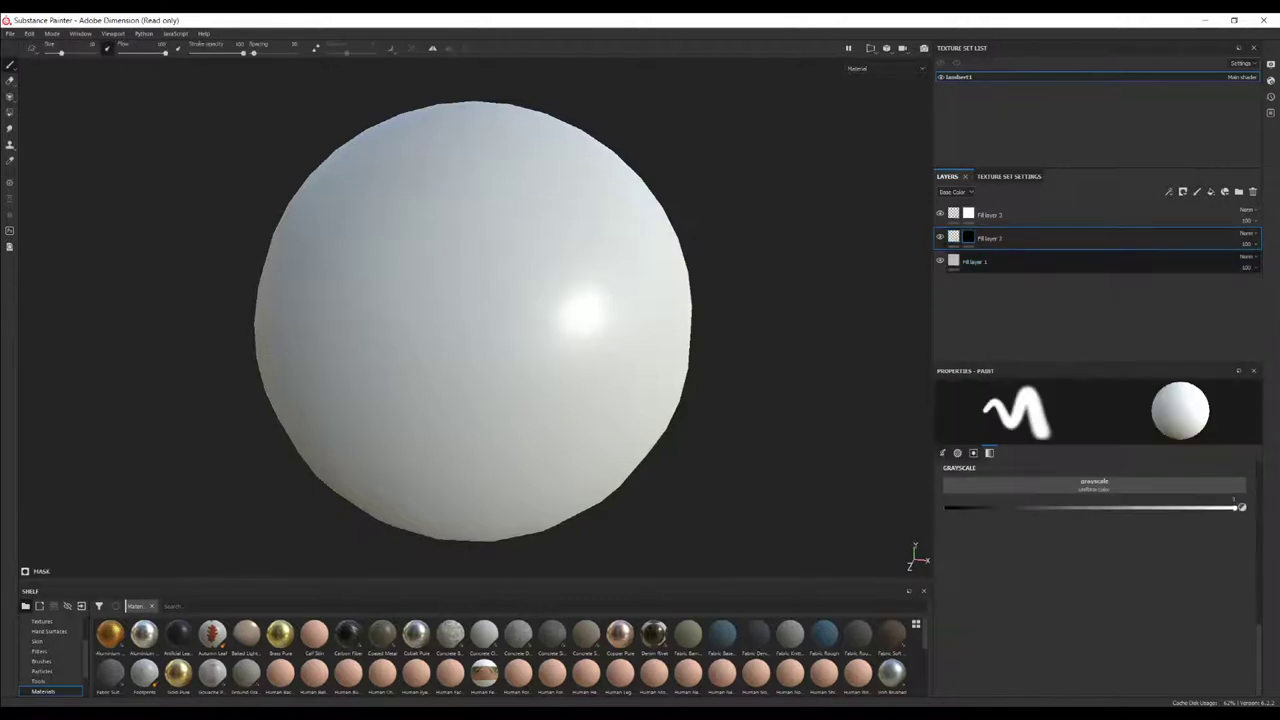
# - Set the base color of the lowest fill layer to red
pyautogui.click(972, 262)
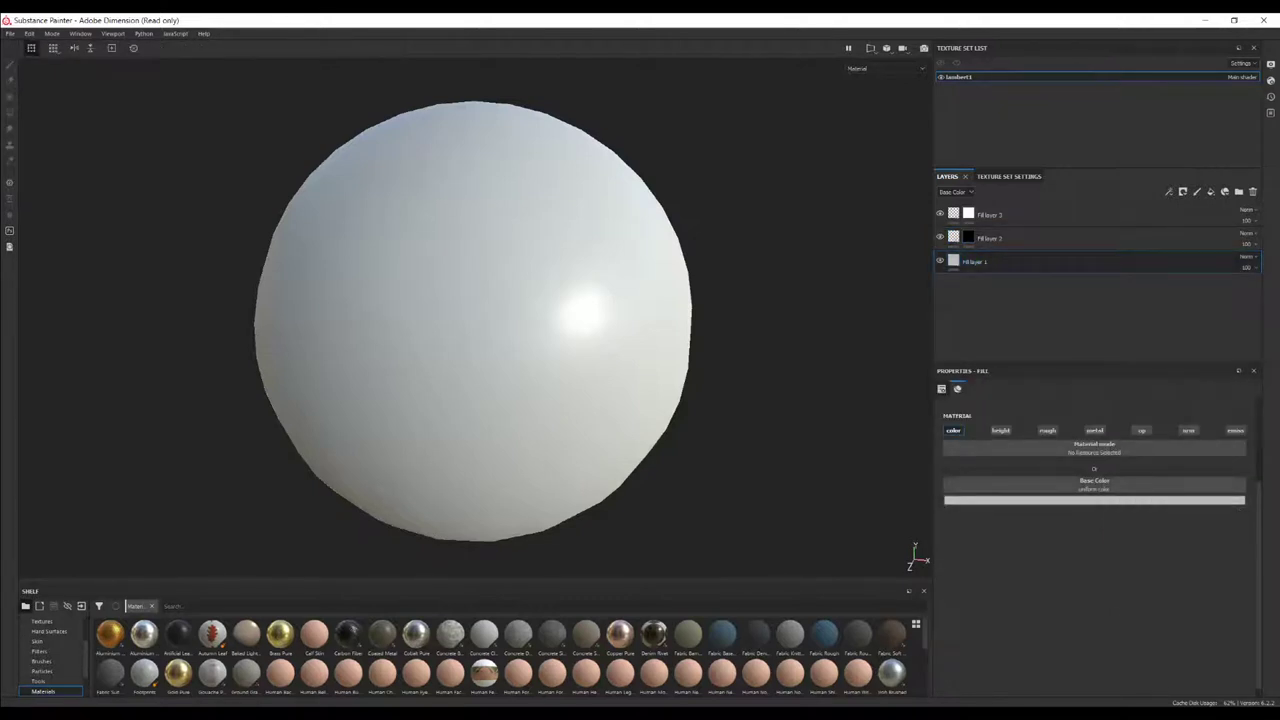
pyautogui.click(1157, 552)
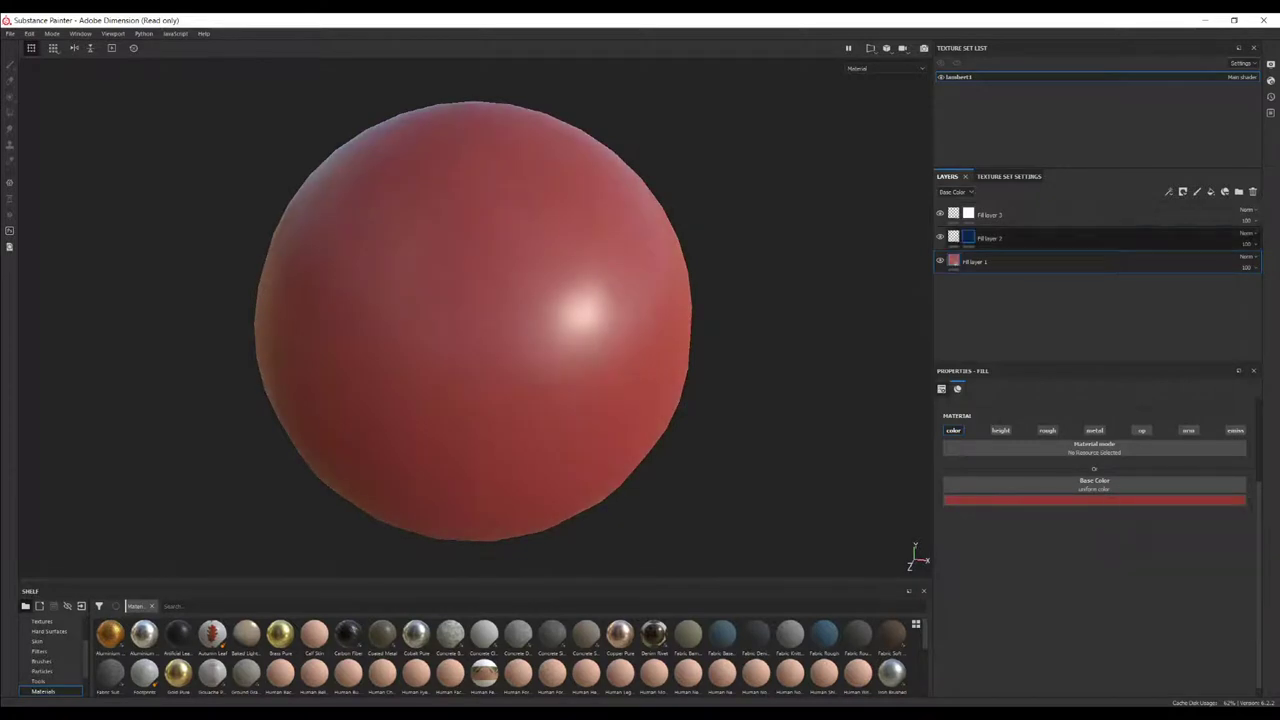
# - Assign the Grunge Roughcast texture to the height channel of the middle fill layer
pyautogui.click(954, 238)
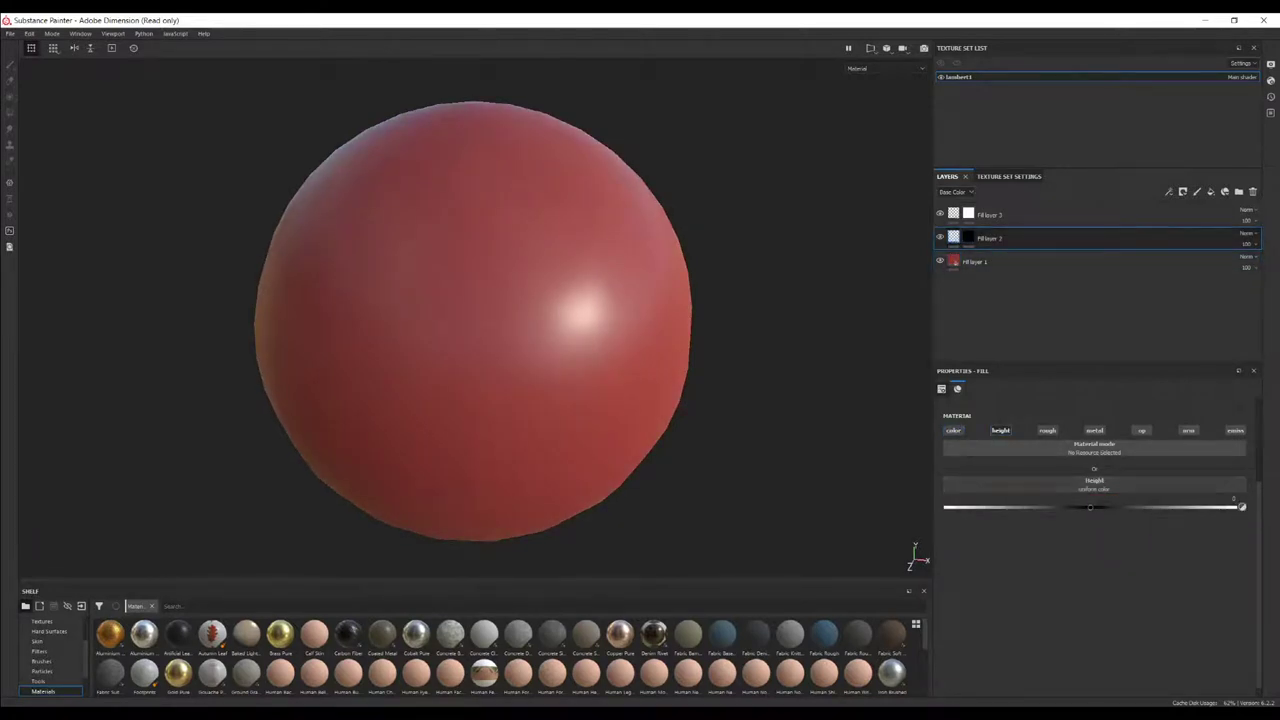
pyautogui.click(1096, 487)
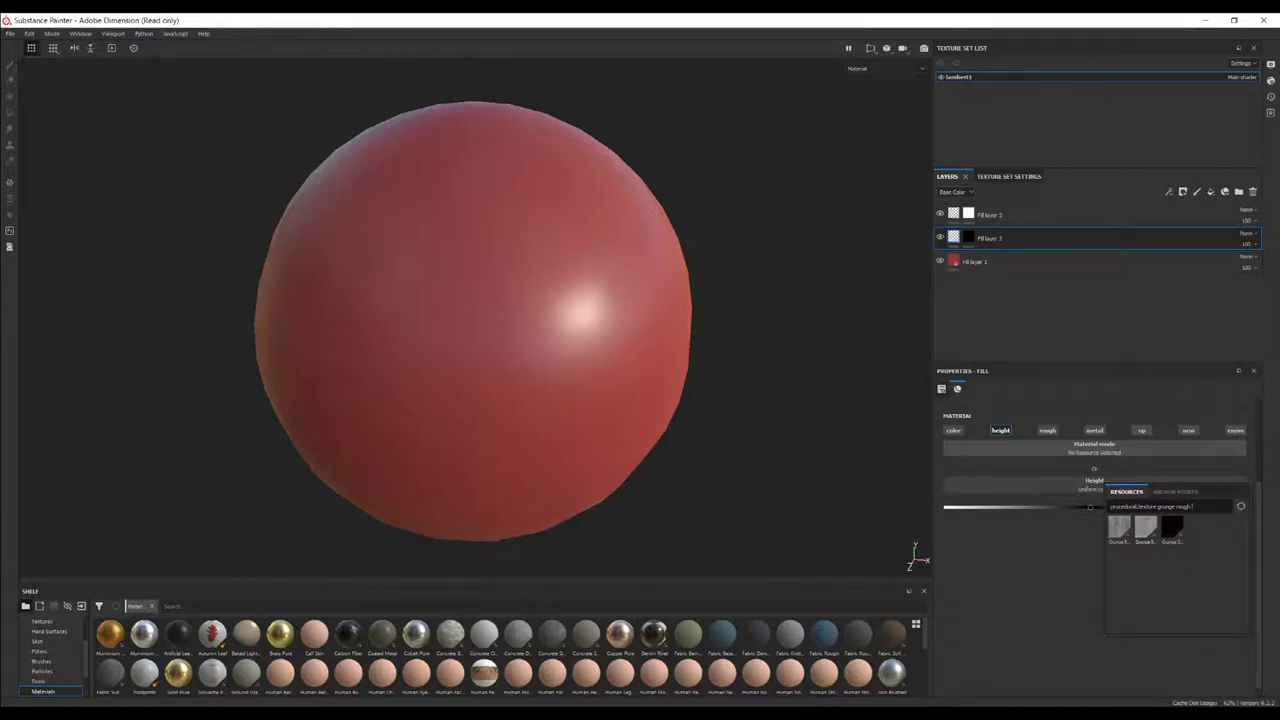
pyautogui.moveTo(1146, 530)
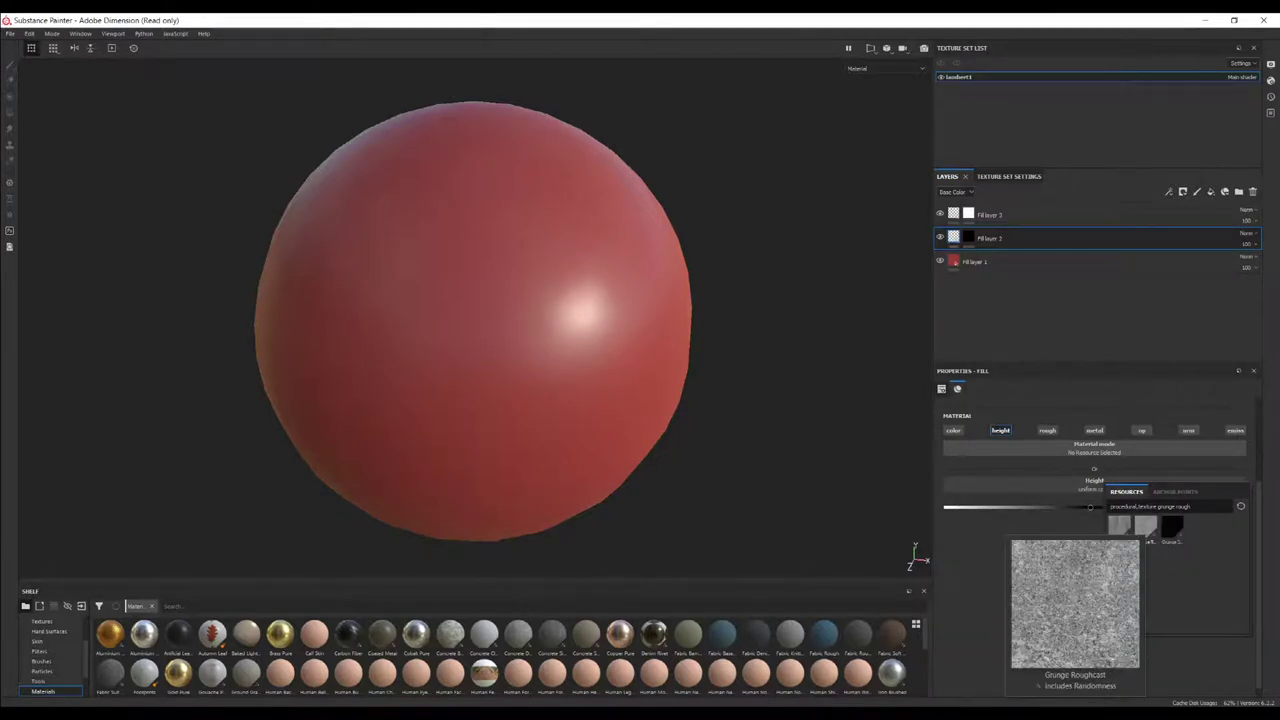
pyautogui.click(1146, 525)
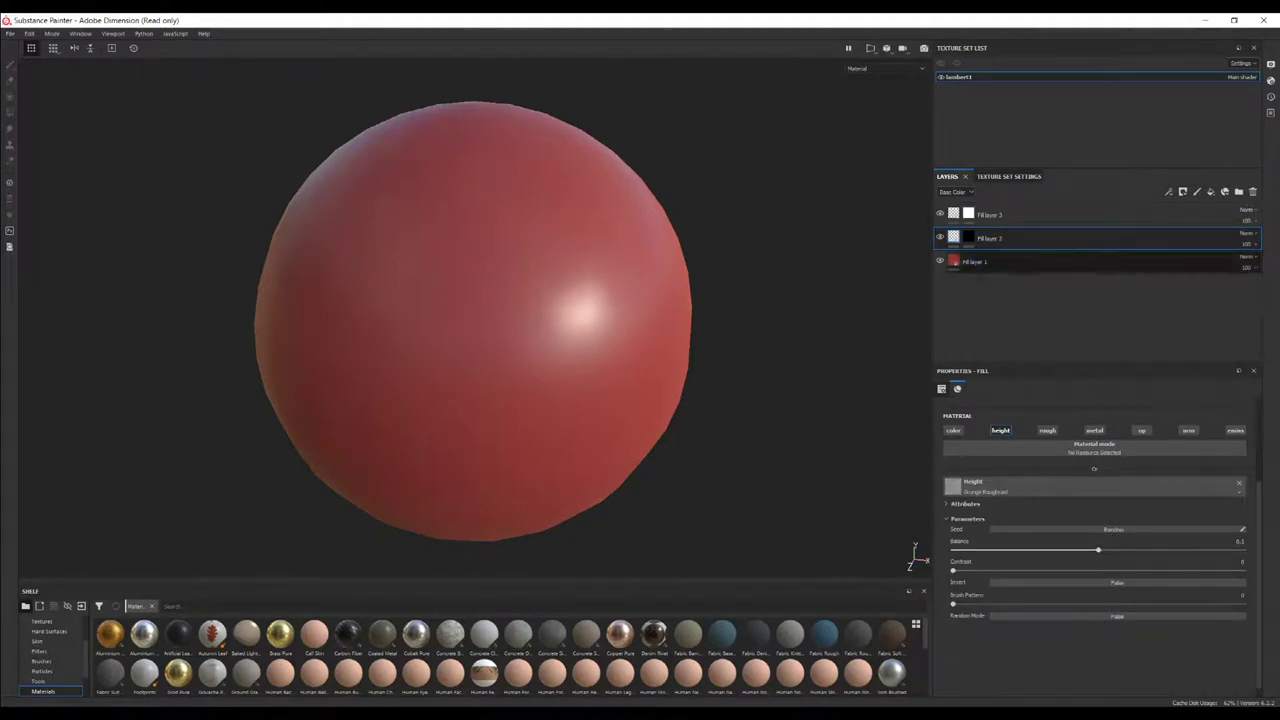
# - Set Grunge Roughcast as the brush's grayscale texture for painting on the middle fill layer's black mask
pyautogui.moveTo(968, 238)
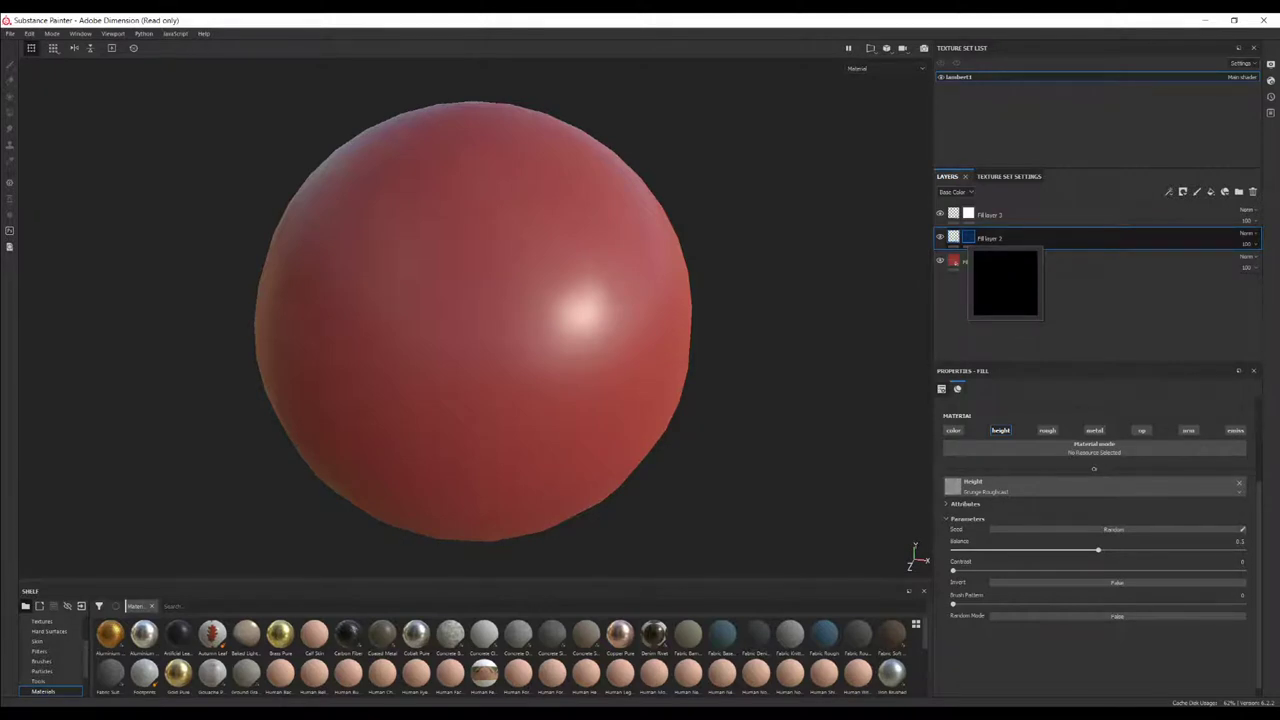
pyautogui.click(968, 238)
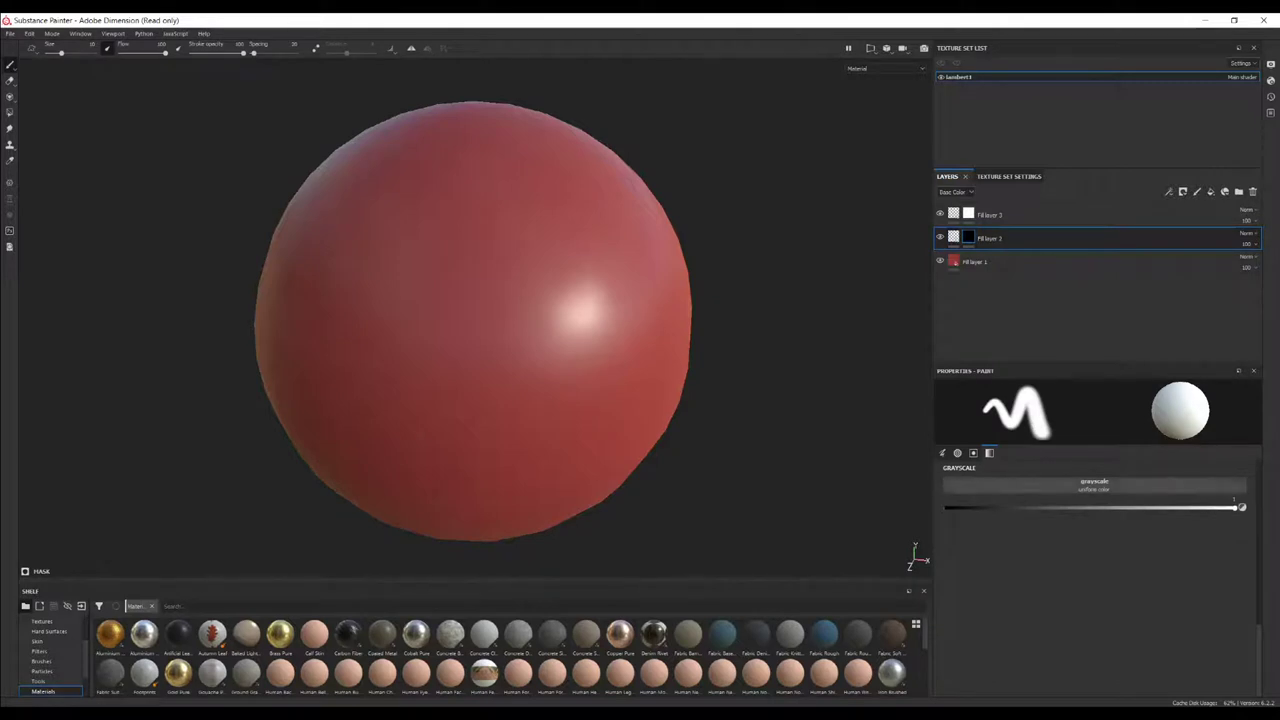
pyautogui.click(953, 237)
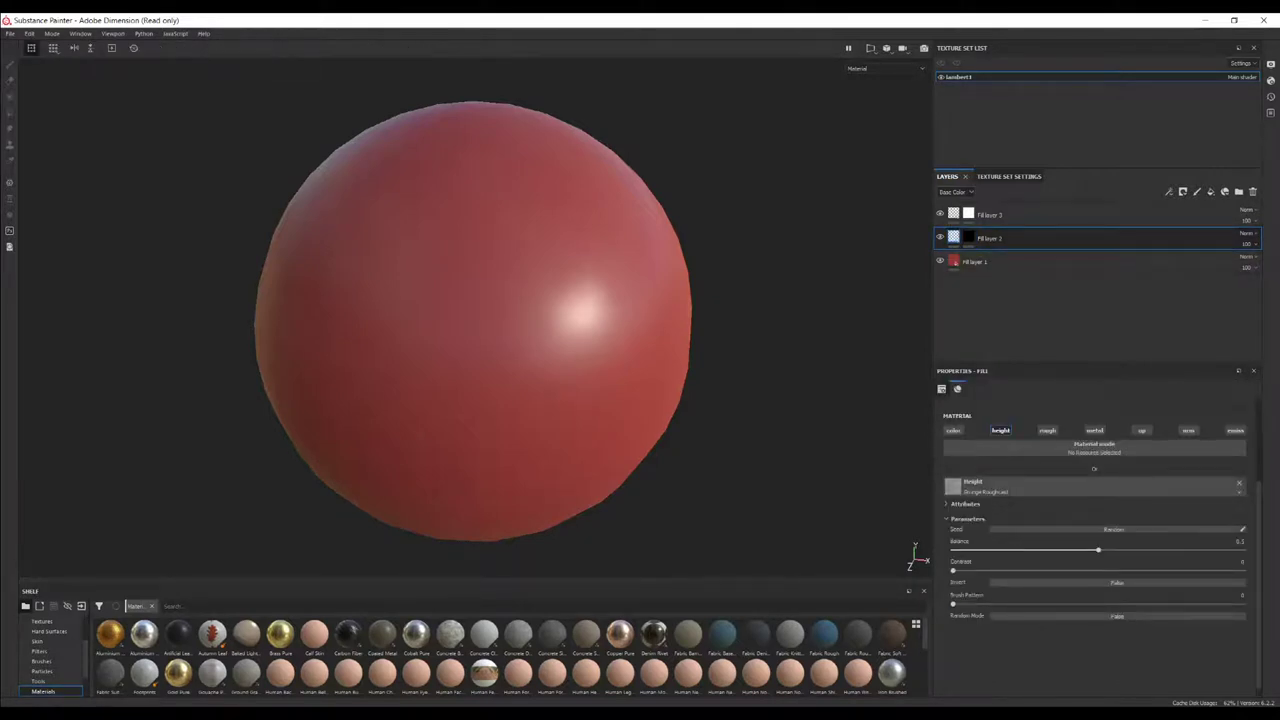
pyautogui.click(968, 238)
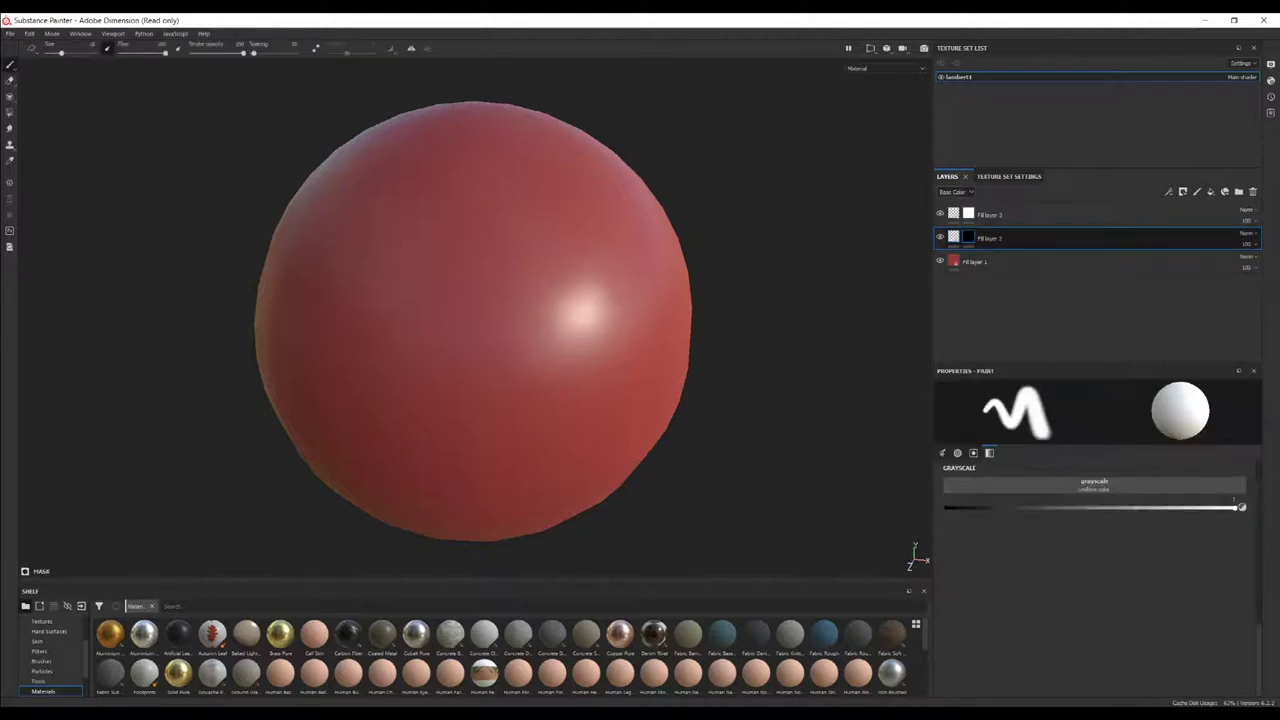
pyautogui.click(1052, 487)
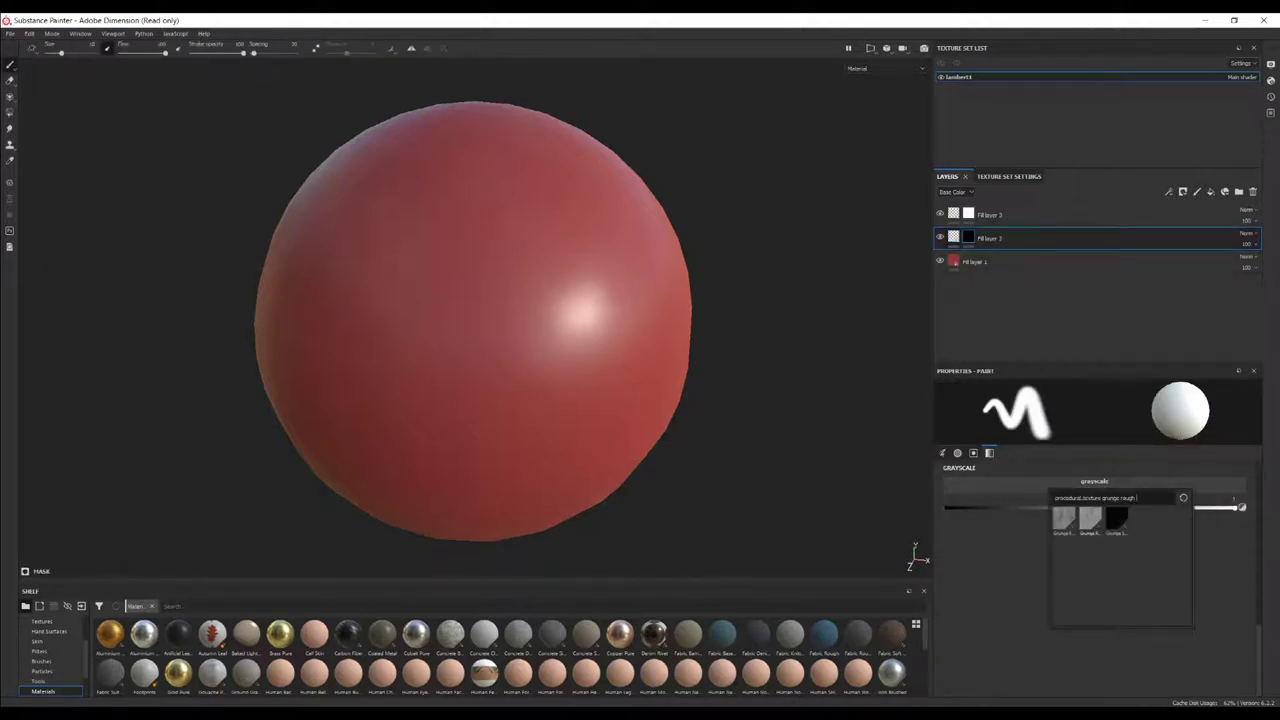
pyautogui.click(1090, 519)
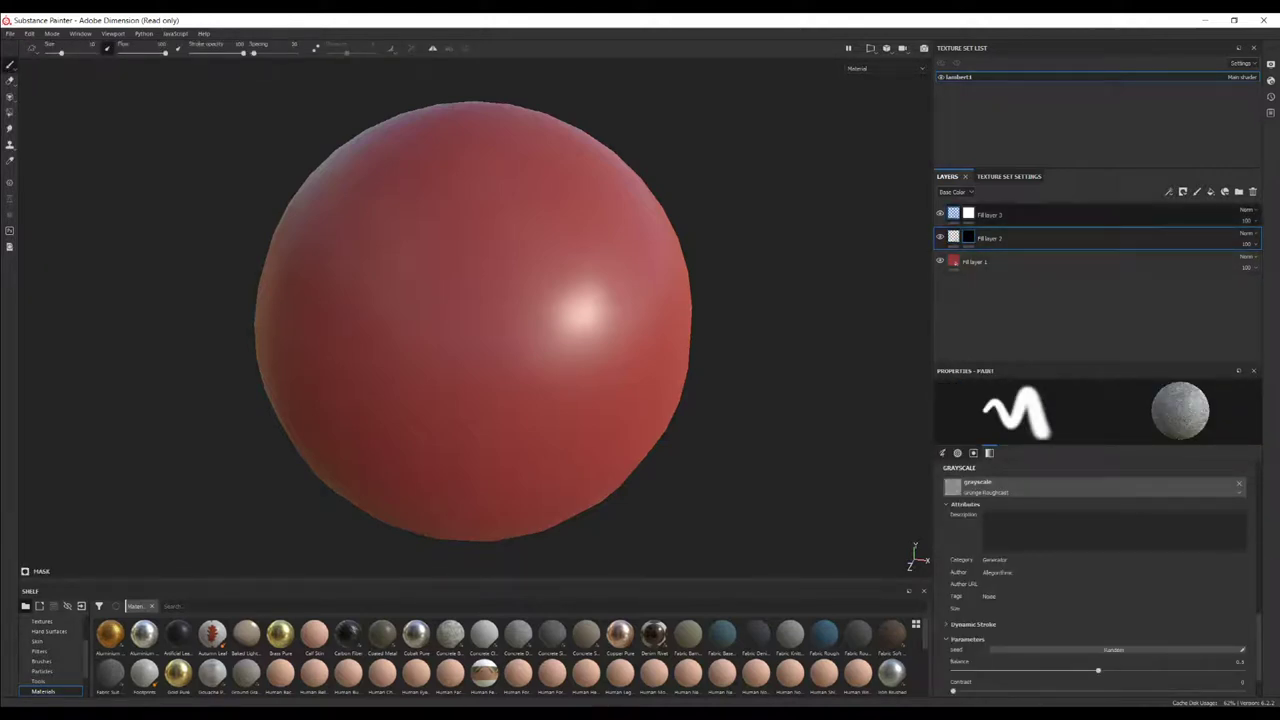
# - Assign the Grunge Roughcast texture to the height channel of the uppermost fill layer and select its white mask
pyautogui.click(953, 213)
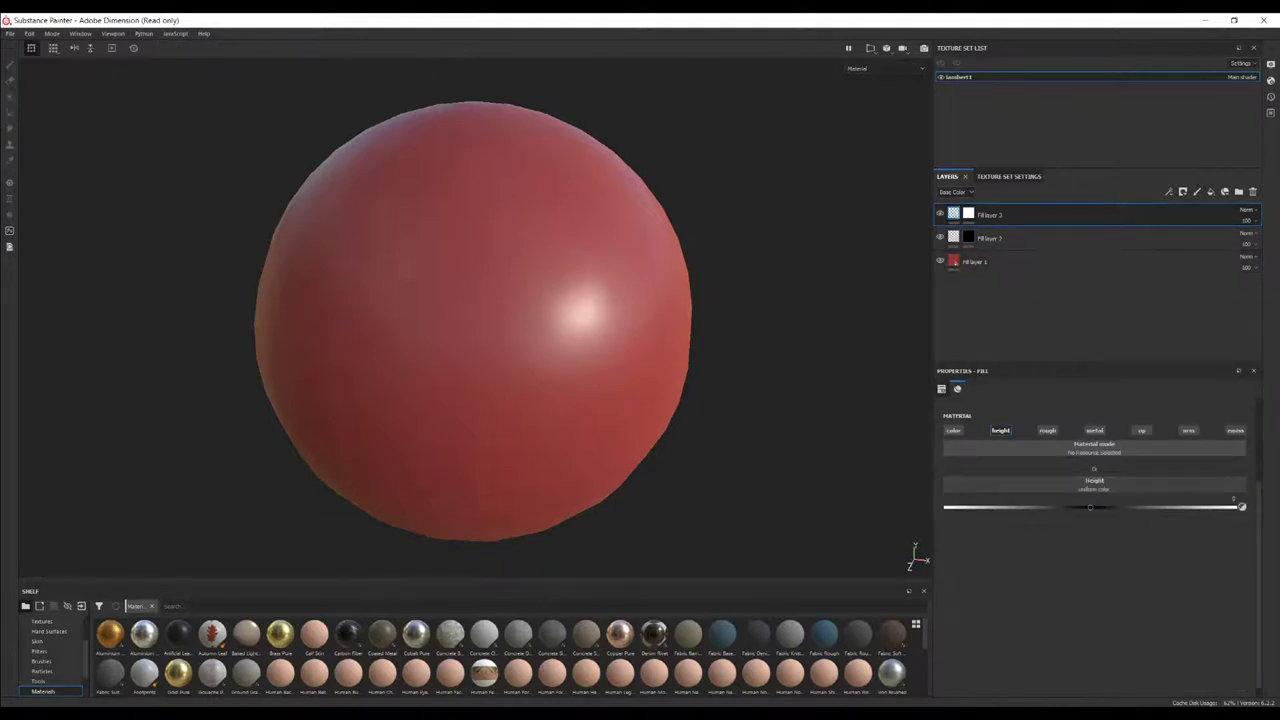
pyautogui.click(1111, 486)
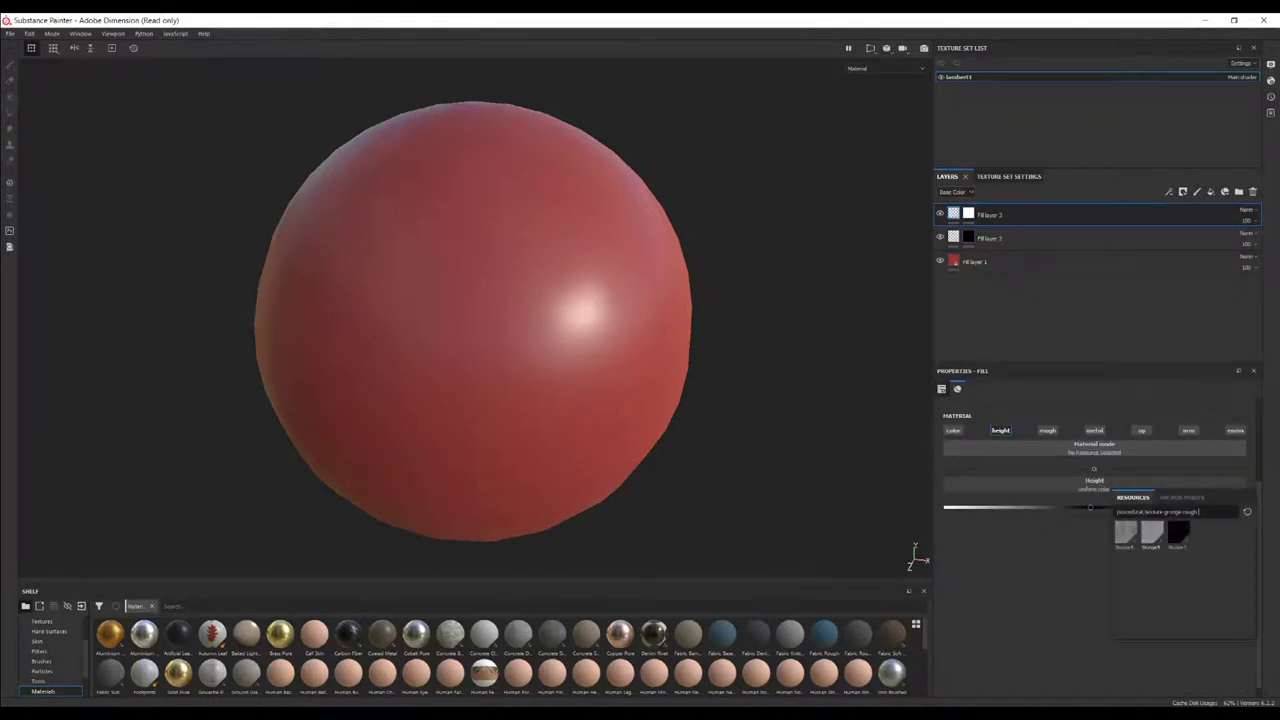
pyautogui.click(1152, 533)
pyautogui.click(968, 213)
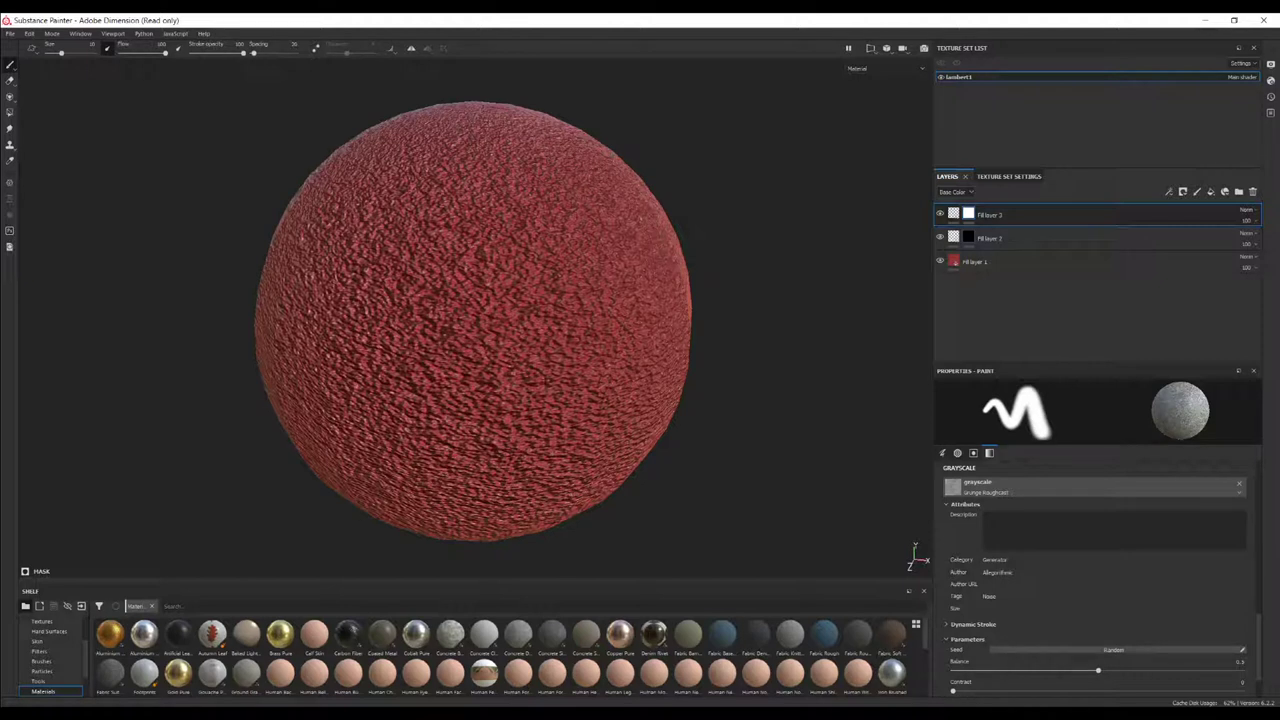
# - Hide the uppermost fill layer and raise the grunge Balance of the brush on the middle layer's black mask
pyautogui.click(940, 214)
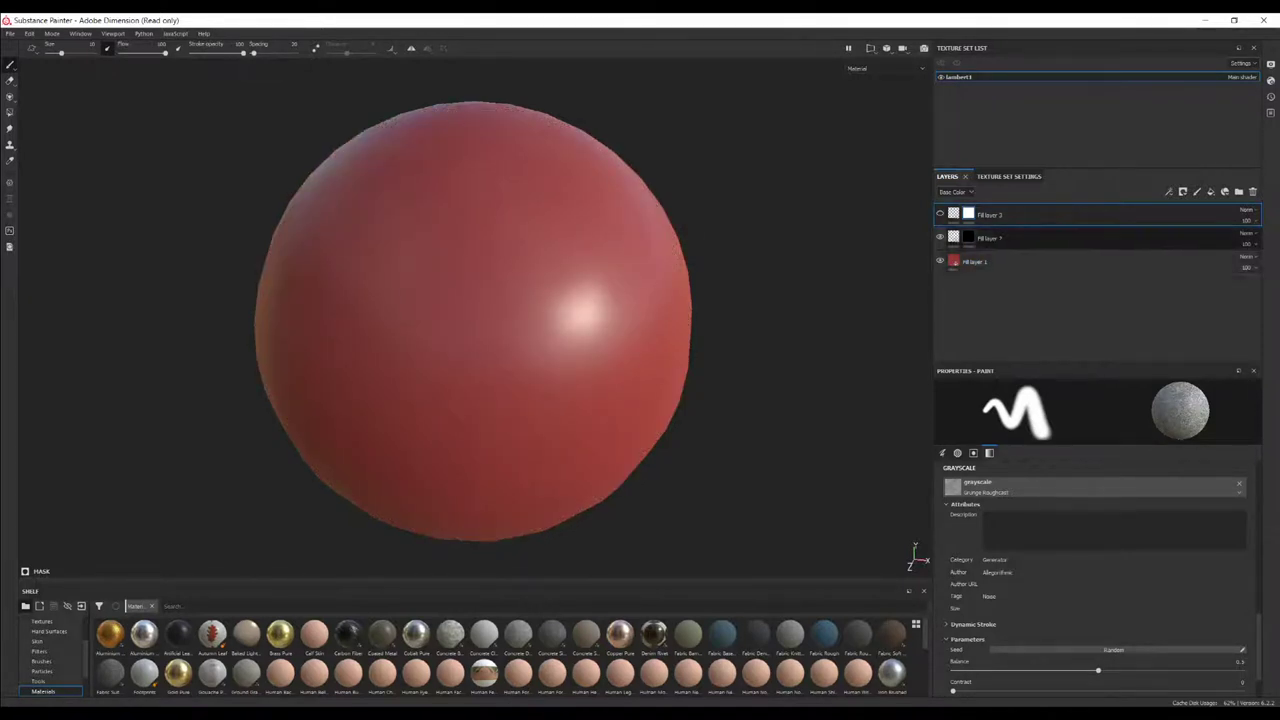
pyautogui.click(968, 237)
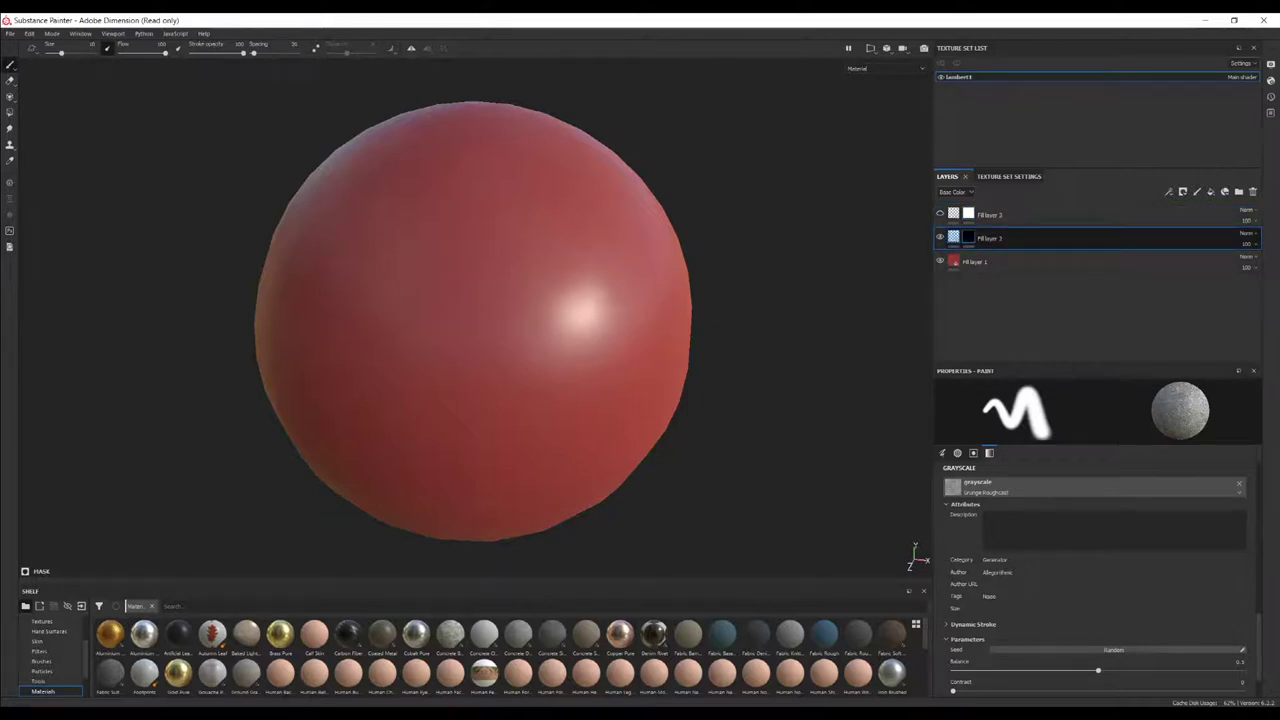
pyautogui.scroll(-2, 1100, 578)
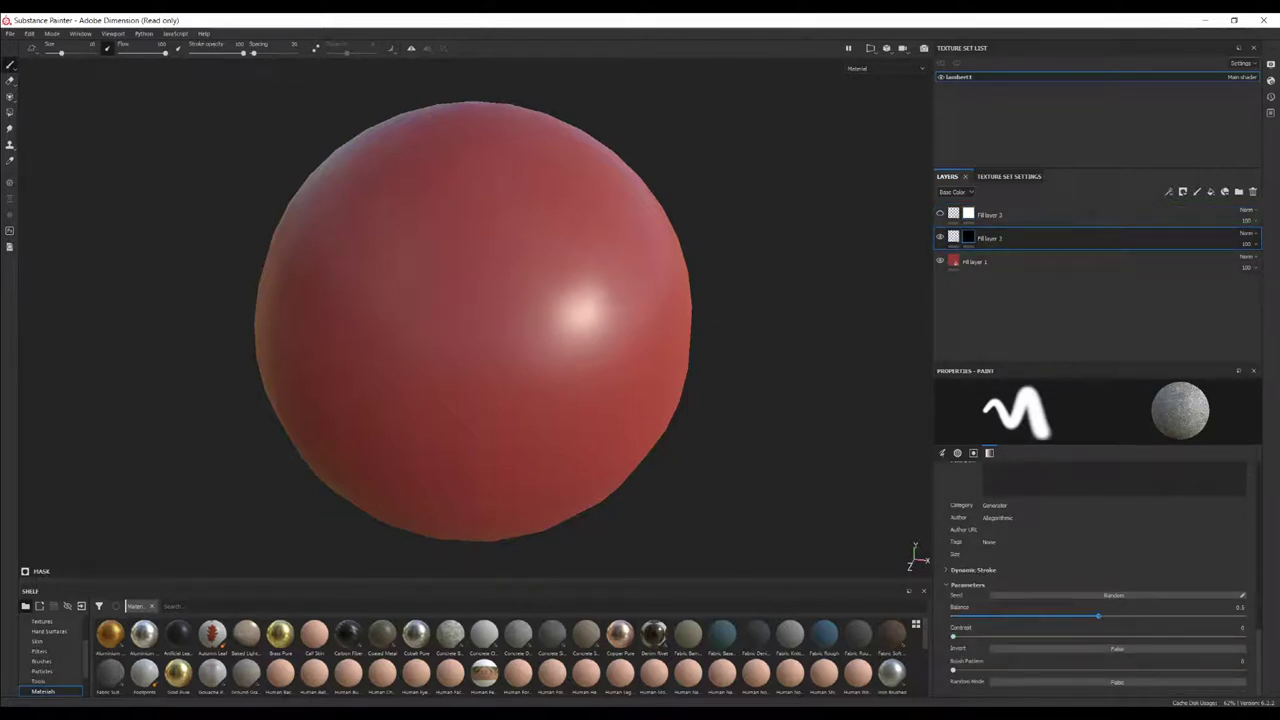
pyautogui.moveTo(1098, 616); pyautogui.dragTo(1205, 616)
# - Paint several freehand strokes across the sphere in the middle fill layer's black mask to reveal the rough height texture
pyautogui.moveTo(550, 345)
pyautogui.mouseDown()
pyautogui.moveTo(543, 240)
pyautogui.moveTo(578, 200)
pyautogui.moveTo(680, 395)
pyautogui.mouseUp()
pyautogui.moveTo(650, 438)
pyautogui.mouseDown()
pyautogui.moveTo(468, 385)
pyautogui.moveTo(385, 232)
pyautogui.moveTo(395, 492)
pyautogui.moveTo(502, 506)
pyautogui.mouseUp()
pyautogui.keyDown('alt'); pyautogui.moveTo(620, 468); pyautogui.dragTo(545, 440); pyautogui.keyUp('alt')
pyautogui.keyDown('alt'); pyautogui.moveTo(575, 503); pyautogui.dragTo(514, 476, button='middle'); pyautogui.keyUp('alt')
pyautogui.moveTo(510, 476)
pyautogui.mouseDown()
pyautogui.moveTo(614, 460)
pyautogui.moveTo(696, 268)
pyautogui.moveTo(378, 362)
pyautogui.moveTo(455, 362)
pyautogui.mouseUp()
pyautogui.keyDown('alt'); pyautogui.moveTo(455, 362); pyautogui.dragTo(568, 361, button='middle'); pyautogui.keyUp('alt')
# - Set the mask brush's grunge Balance to 0.07, show the uppermost fill layer and hide the middle one
pyautogui.moveTo(1206, 616); pyautogui.dragTo(972, 616)
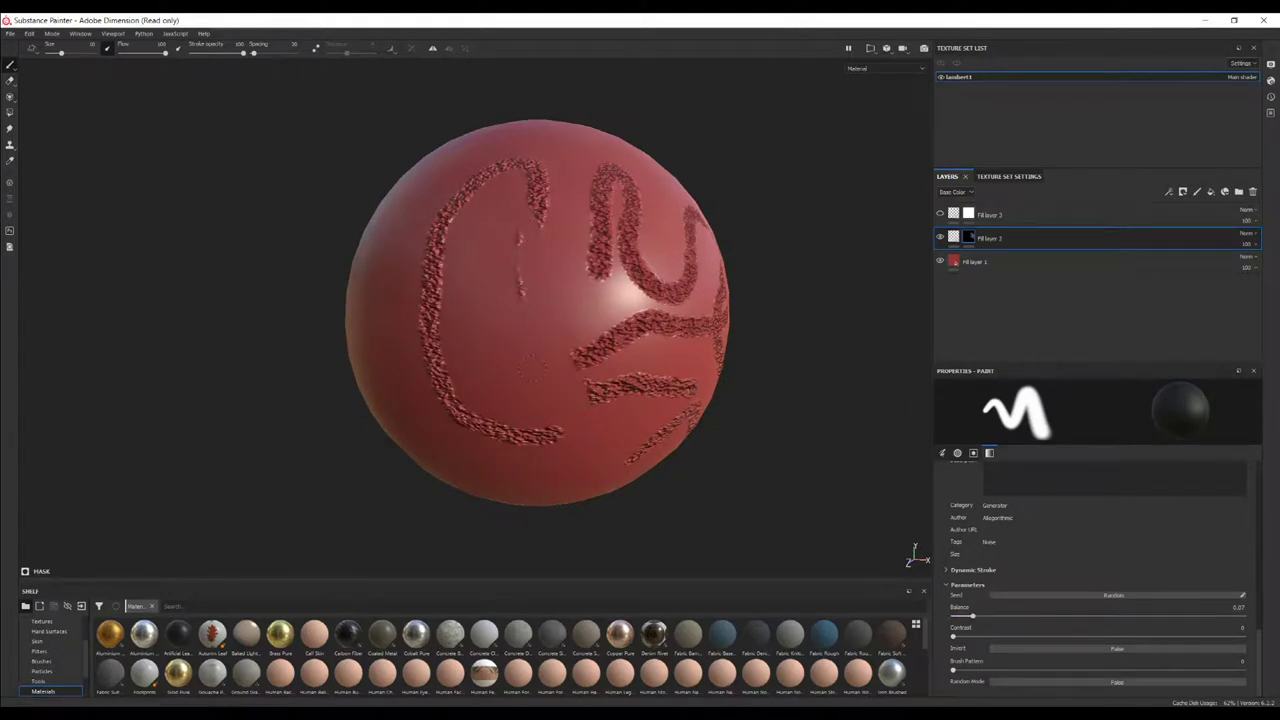
pyautogui.scroll(6, 1100, 575)
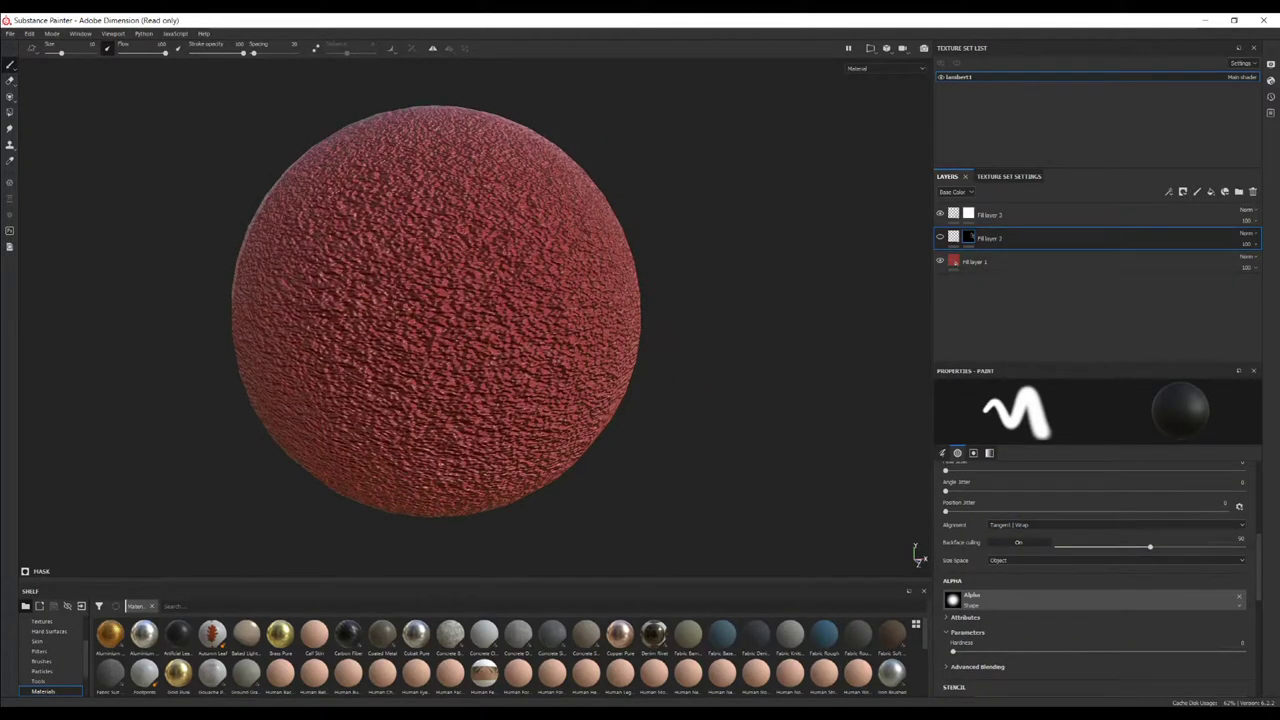
pyautogui.keyDown('alt'); pyautogui.moveTo(436, 311); pyautogui.dragTo(545, 330, button='middle'); pyautogui.keyUp('alt')
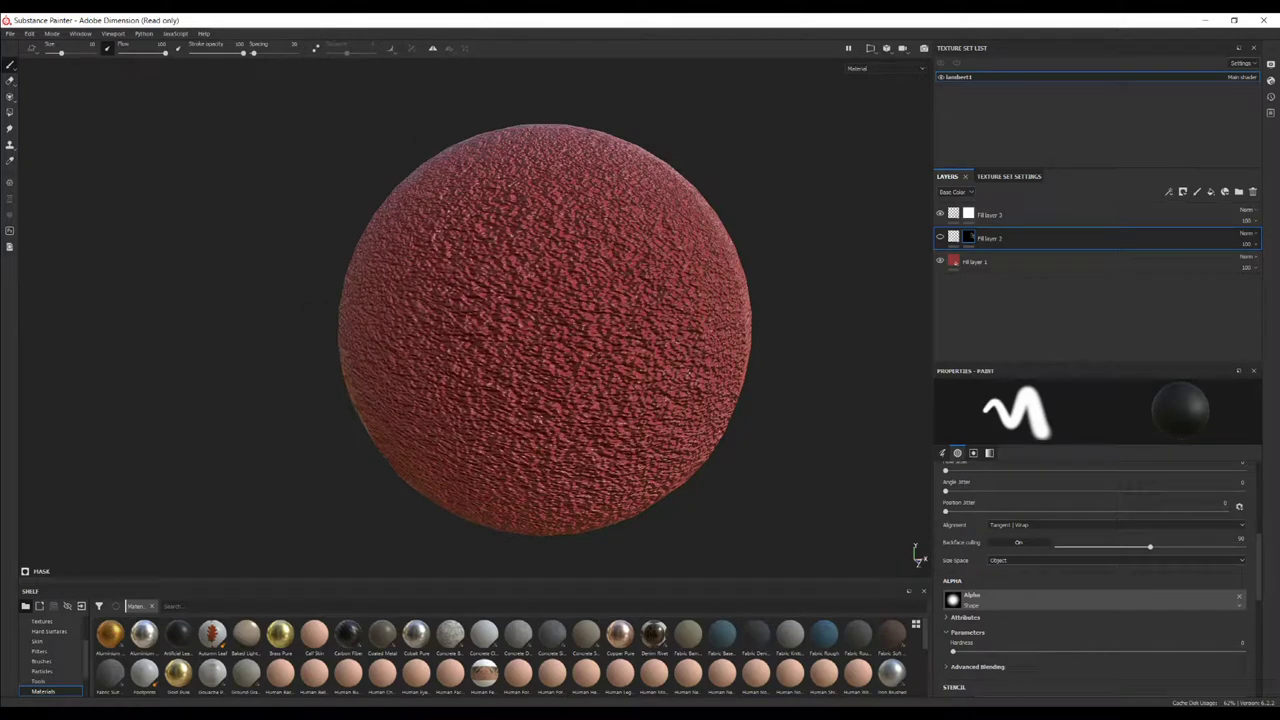
# - Select the uppermost fill layer's white mask and paint looping freehand strokes across the sphere to mask out the rough height texture
pyautogui.keyDown('alt'); pyautogui.moveTo(600, 330); pyautogui.dragTo(480, 325); pyautogui.keyUp('alt')
pyautogui.keyDown('alt'); pyautogui.moveTo(636, 314); pyautogui.dragTo(541, 340, button='middle'); pyautogui.keyUp('alt')
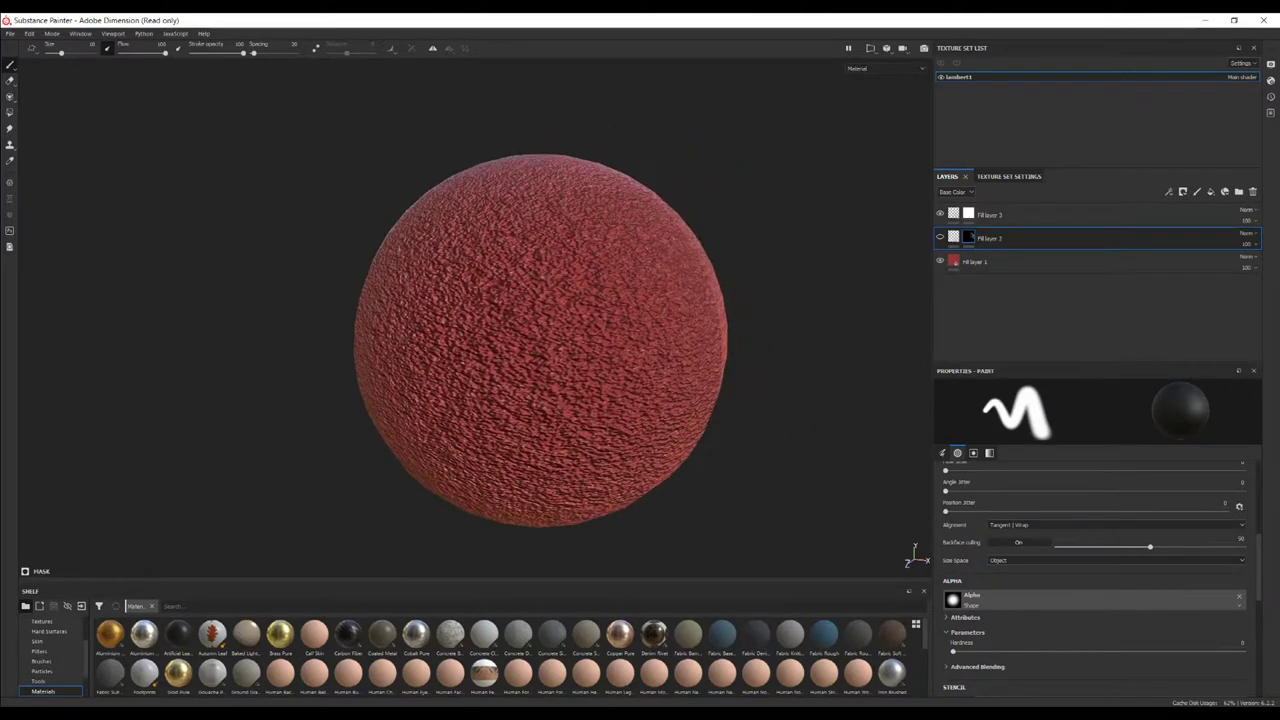
pyautogui.keyDown('alt'); pyautogui.moveTo(610, 344); pyautogui.dragTo(545, 315); pyautogui.keyUp('alt')
pyautogui.keyDown('alt'); pyautogui.moveTo(610, 370); pyautogui.dragTo(524, 323, button='middle'); pyautogui.keyUp('alt')
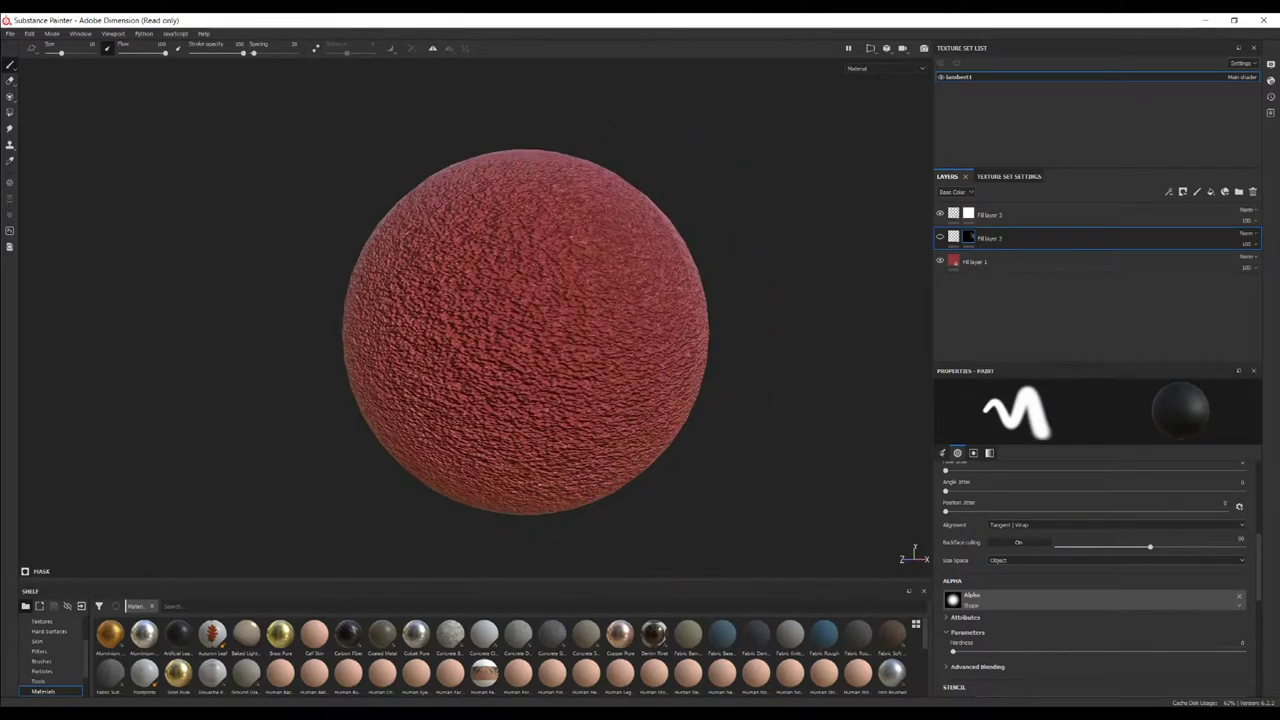
pyautogui.scroll(-6, 1098, 580)
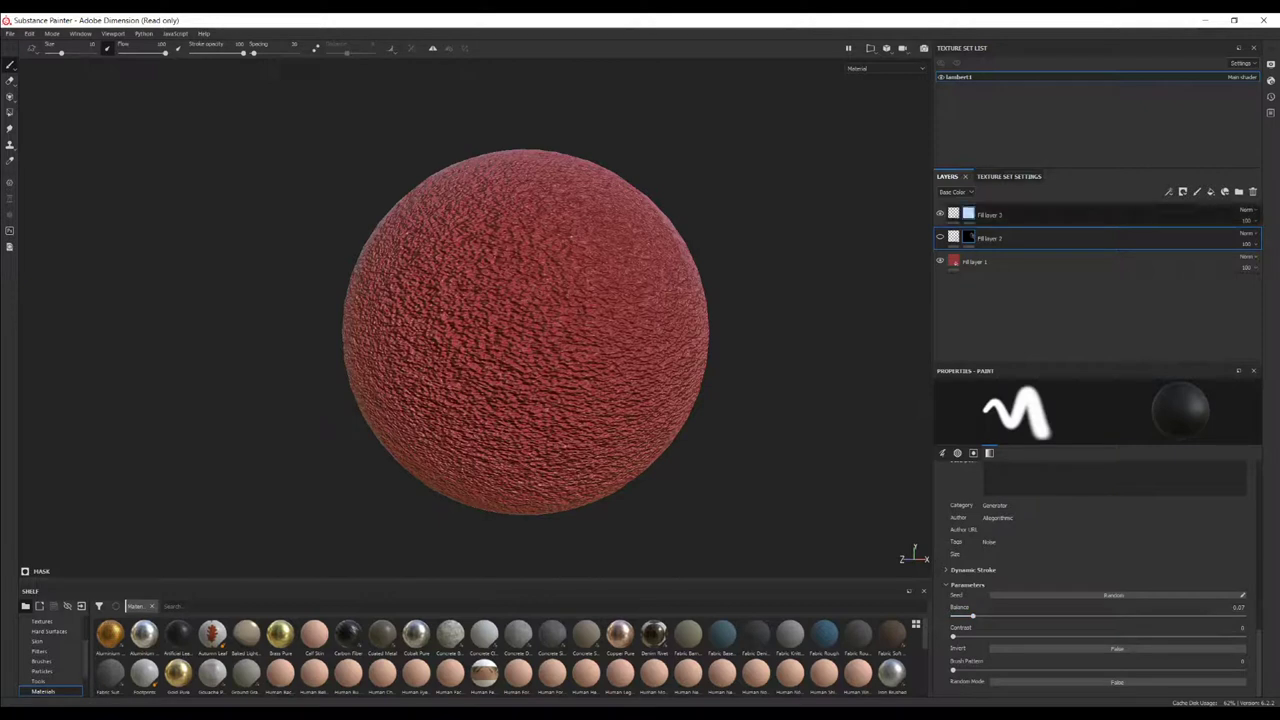
pyautogui.click(969, 214)
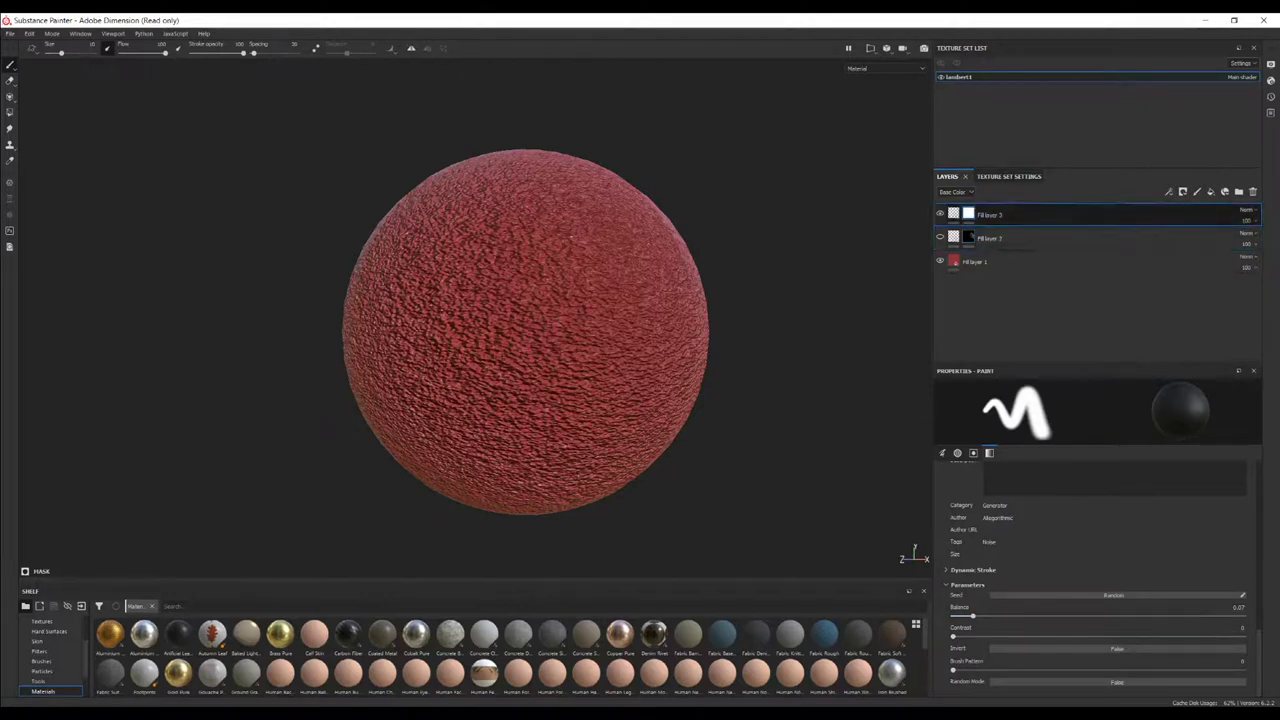
pyautogui.moveTo(575, 372)
pyautogui.mouseDown()
pyautogui.moveTo(585, 226)
pyautogui.moveTo(680, 250)
pyautogui.moveTo(502, 396)
pyautogui.moveTo(545, 272)
pyautogui.moveTo(445, 476)
pyautogui.moveTo(490, 484)
pyautogui.mouseUp()
pyautogui.keyDown('alt'); pyautogui.moveTo(630, 455); pyautogui.dragTo(607, 435); pyautogui.keyUp('alt')
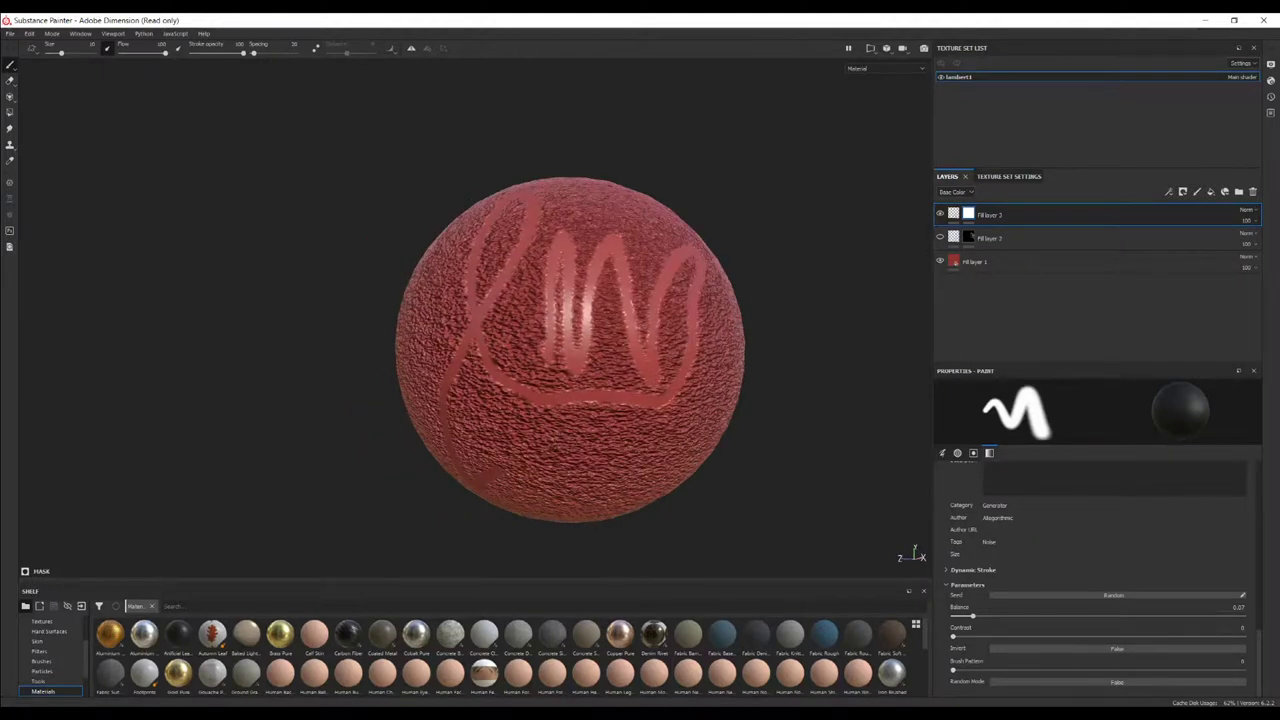
pyautogui.keyDown('alt'); pyautogui.moveTo(607, 435); pyautogui.dragTo(557, 421, button='middle'); pyautogui.keyUp('alt')
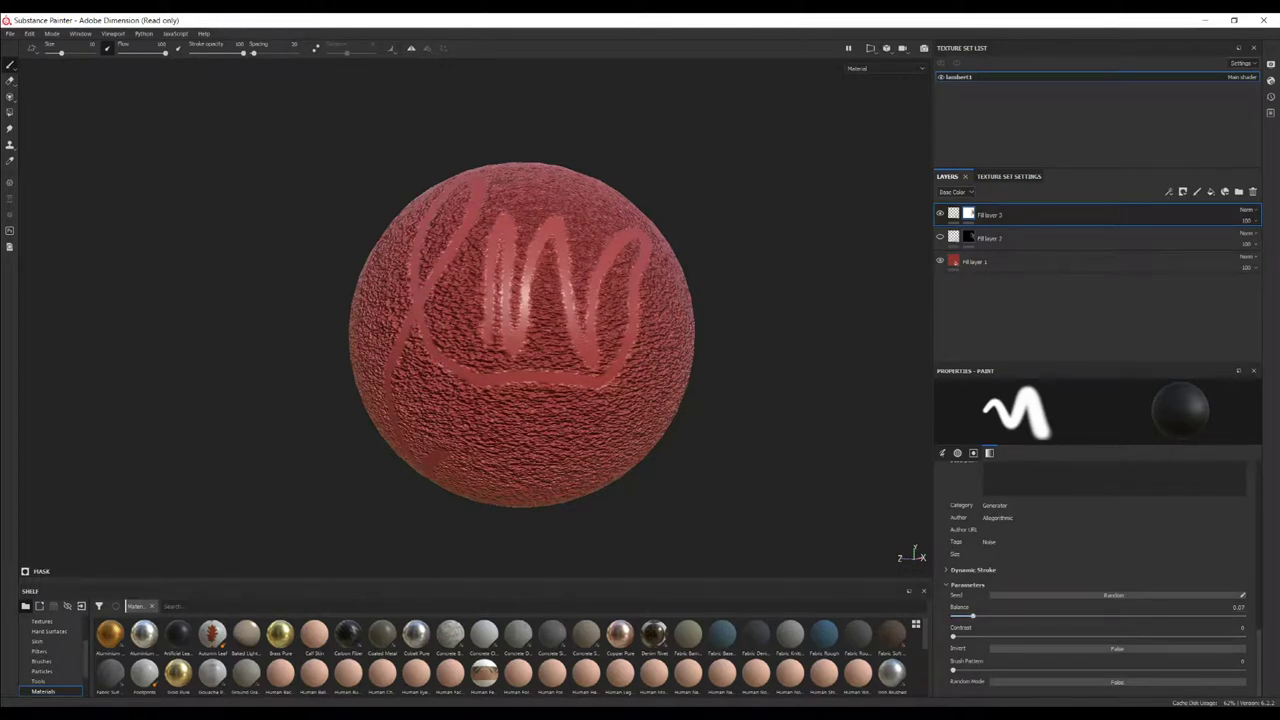
# - Paint further strokes down the sphere's lower front in the white mask and set the brush's grunge Balance to 0.81
pyautogui.moveTo(488, 402)
pyautogui.mouseDown()
pyautogui.moveTo(522, 298)
pyautogui.moveTo(588, 350)
pyautogui.moveTo(627, 464)
pyautogui.moveTo(600, 459)
pyautogui.mouseUp()
pyautogui.moveTo(972, 616); pyautogui.dragTo(1188, 616)
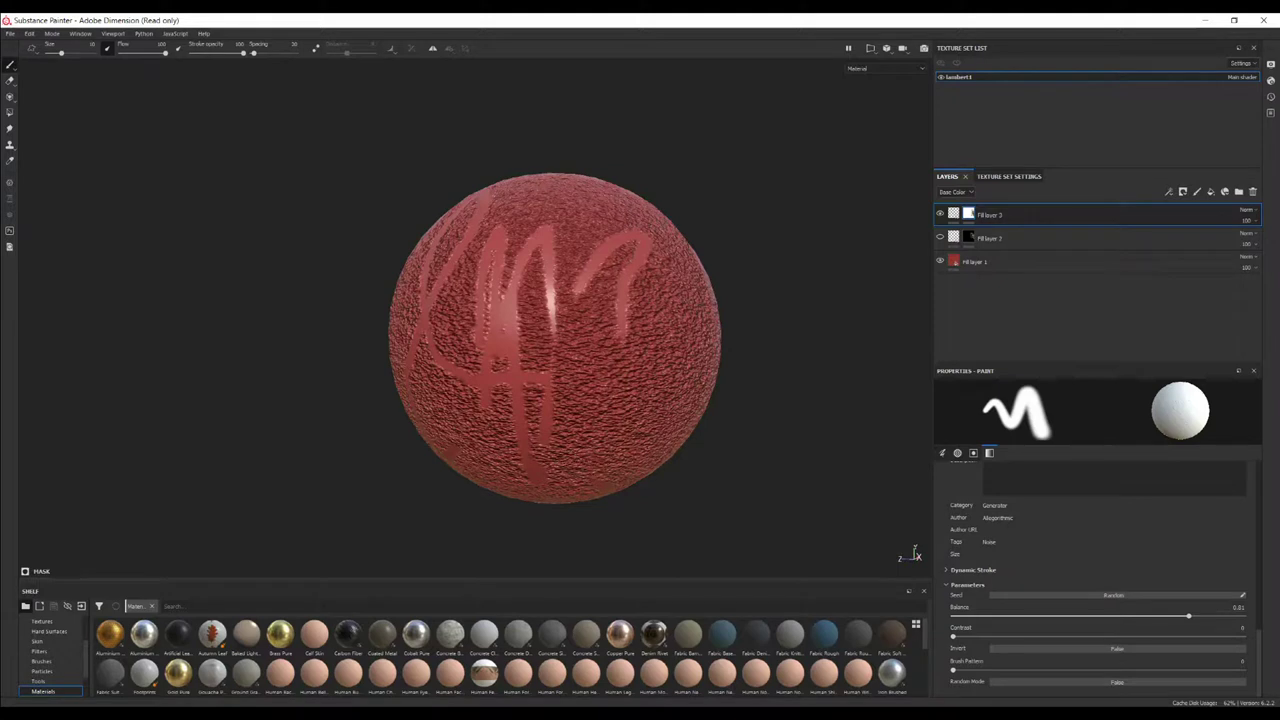
pyautogui.keyDown('alt'); pyautogui.moveTo(435, 480); pyautogui.dragTo(530, 408); pyautogui.keyUp('alt')
pyautogui.keyDown('alt'); pyautogui.moveTo(530, 408); pyautogui.dragTo(576, 354, button='middle'); pyautogui.keyUp('alt')
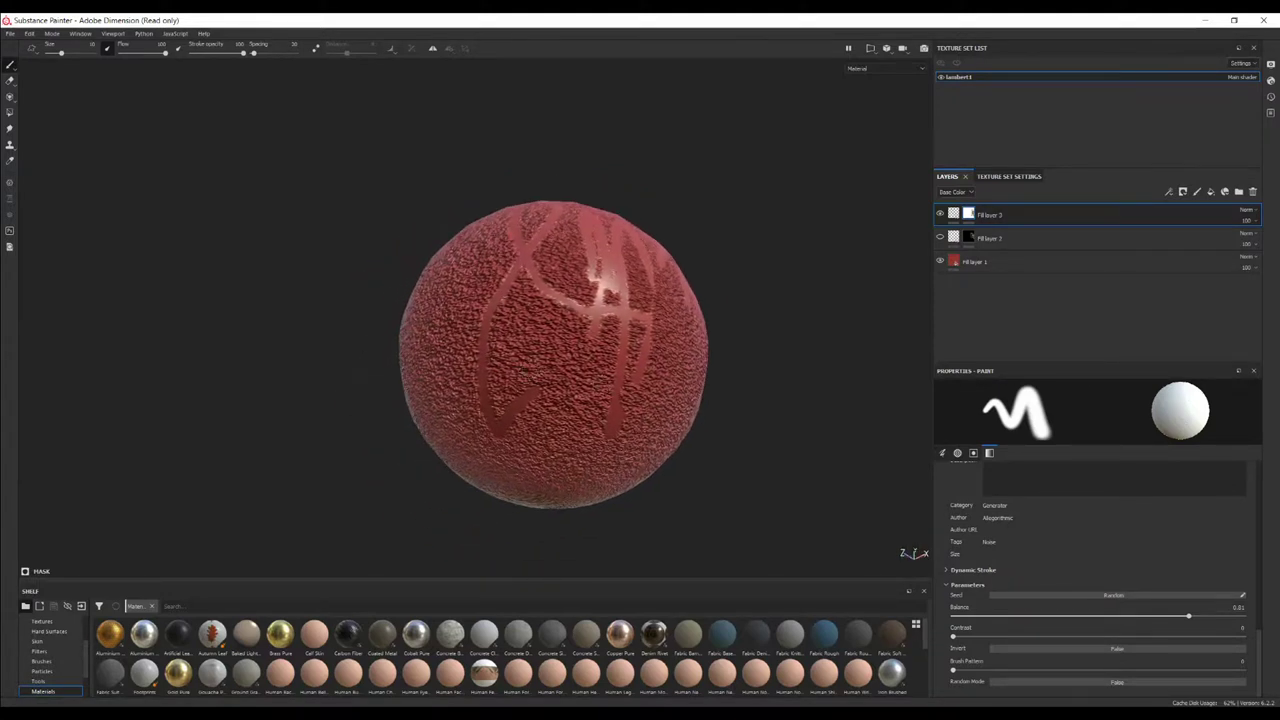
pyautogui.keyDown('alt'); pyautogui.moveTo(576, 354); pyautogui.dragTo(590, 396); pyautogui.keyUp('alt')
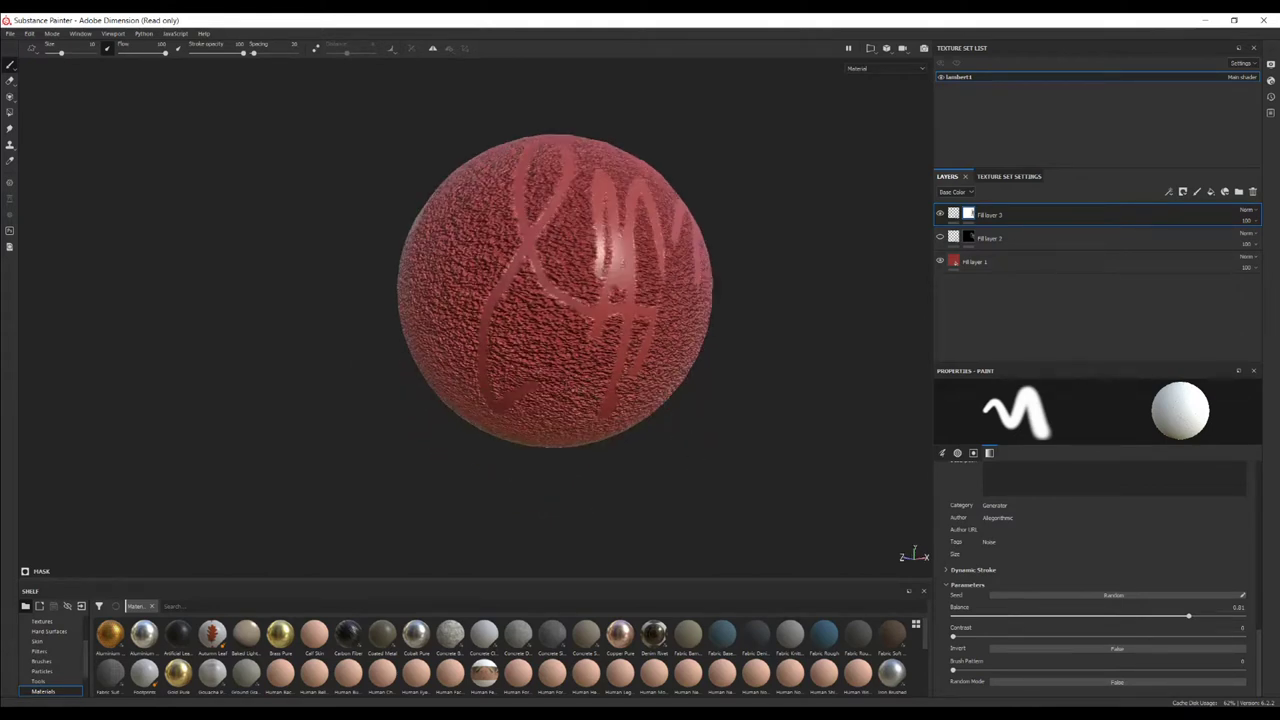
# - Switch to the Notepad file confusing_black_white_mask_with_heights.txt, deselect its text and review the notes on mask colour and balance
pyautogui.hotkey('alt', 'Tab')
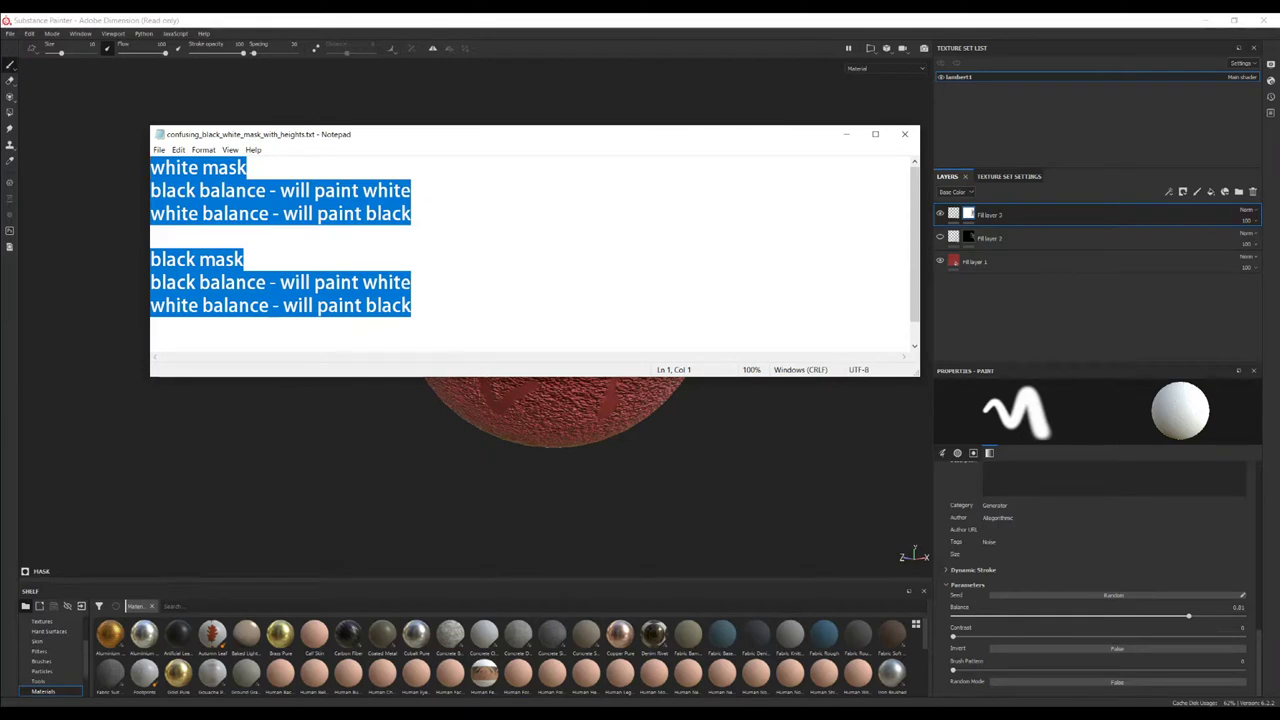
pyautogui.click(247, 168)
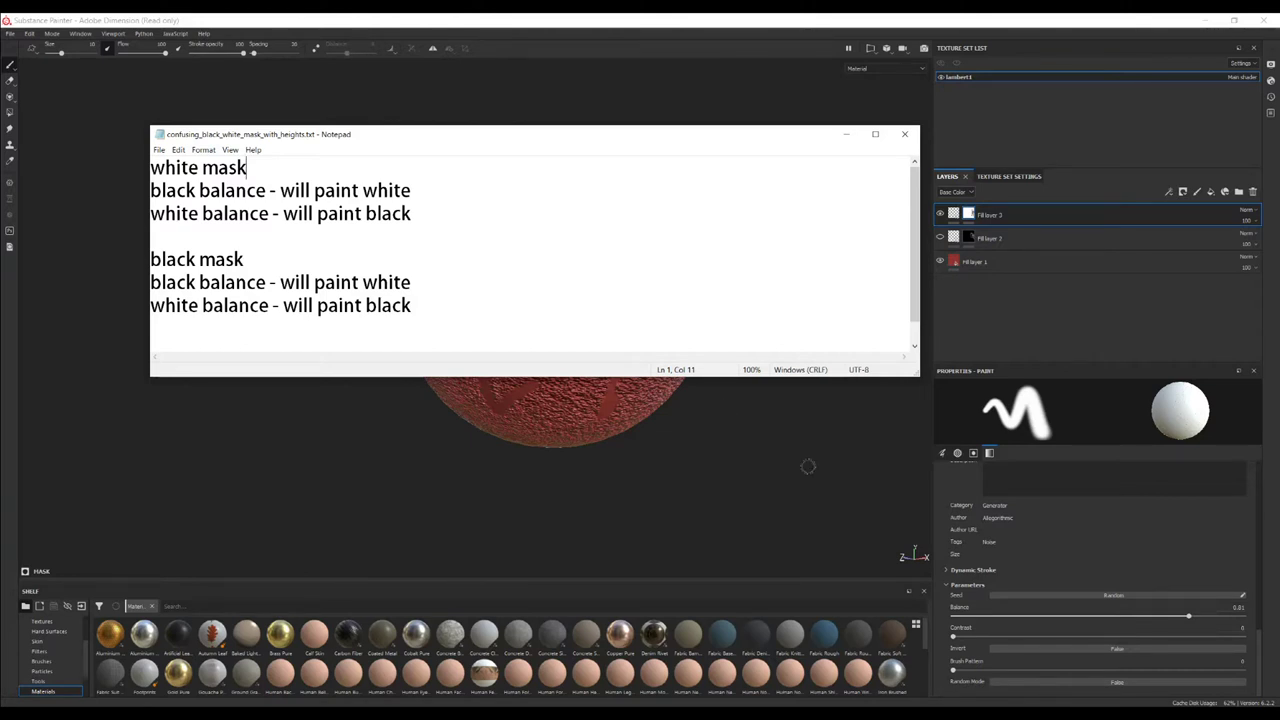
pyautogui.moveTo(850, 716)
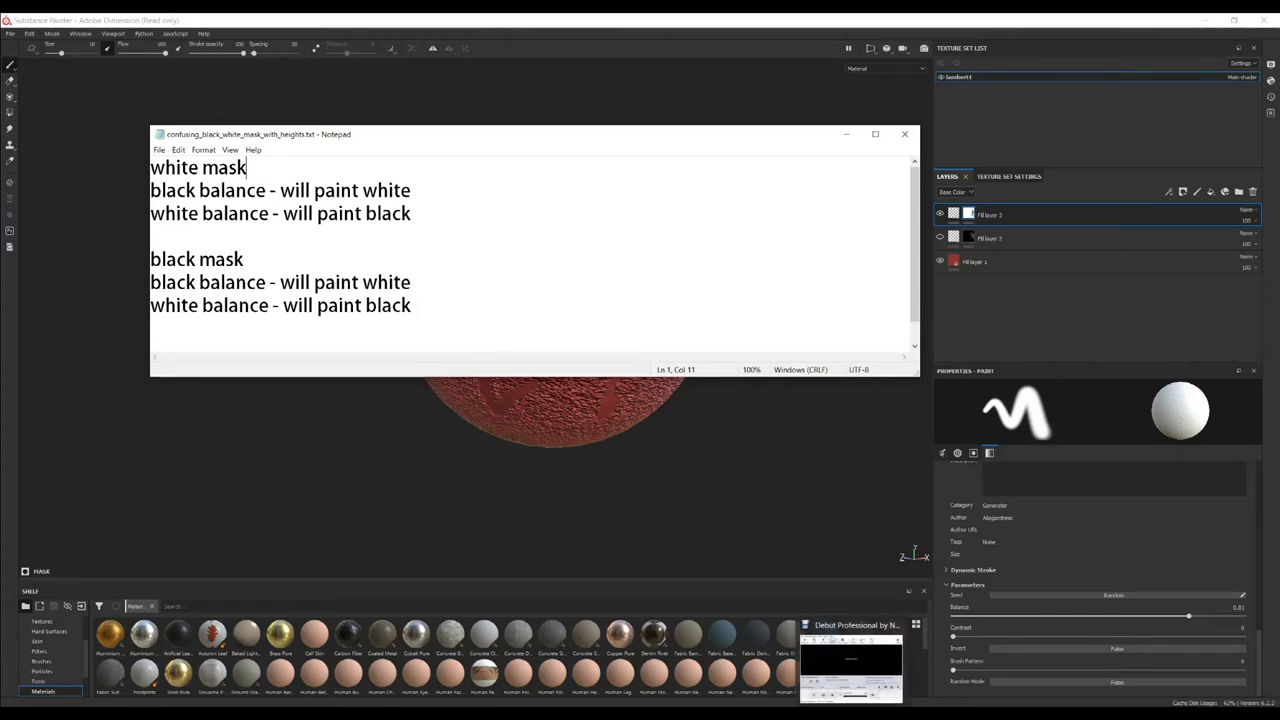